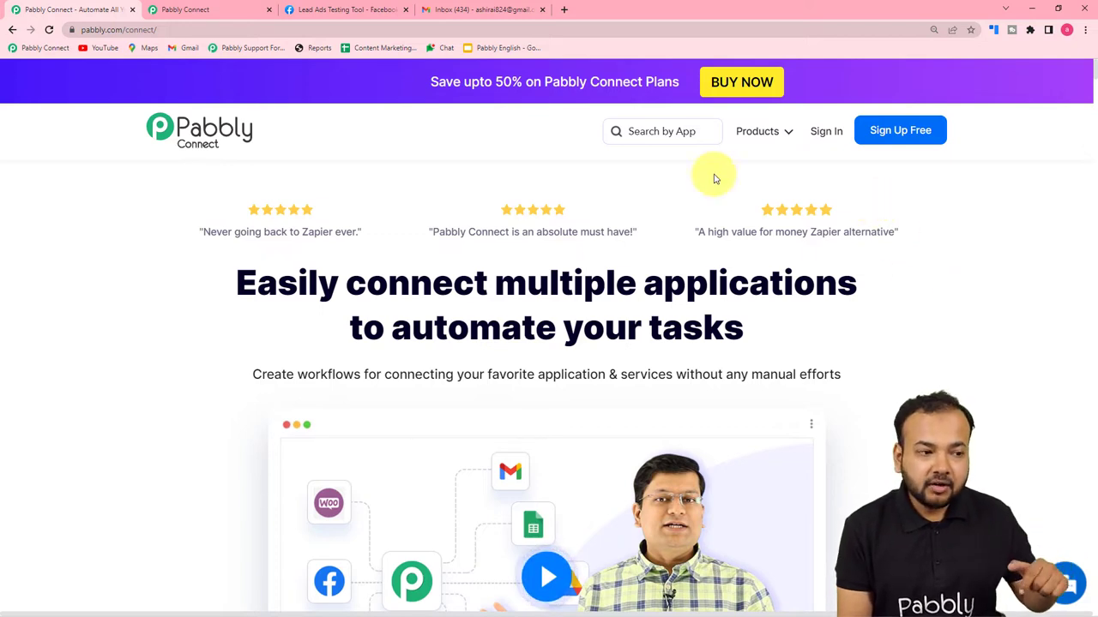
Create a new workflow named 'Facebook Leads to Gmail.' from the Pabbly Connect dashboard.
click(247, 7)
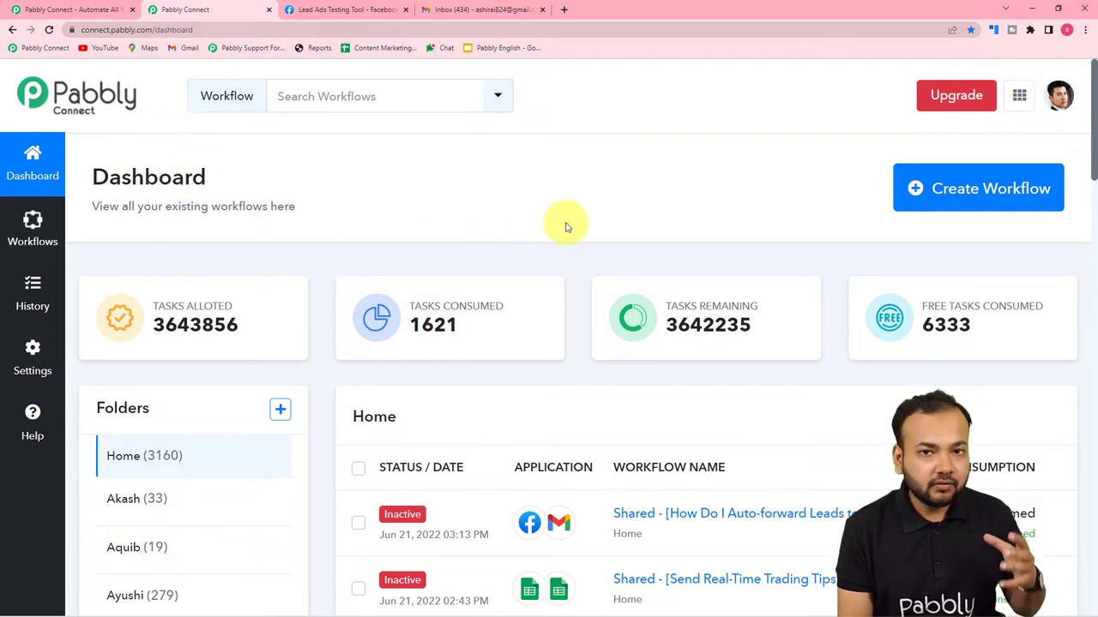
click(934, 188)
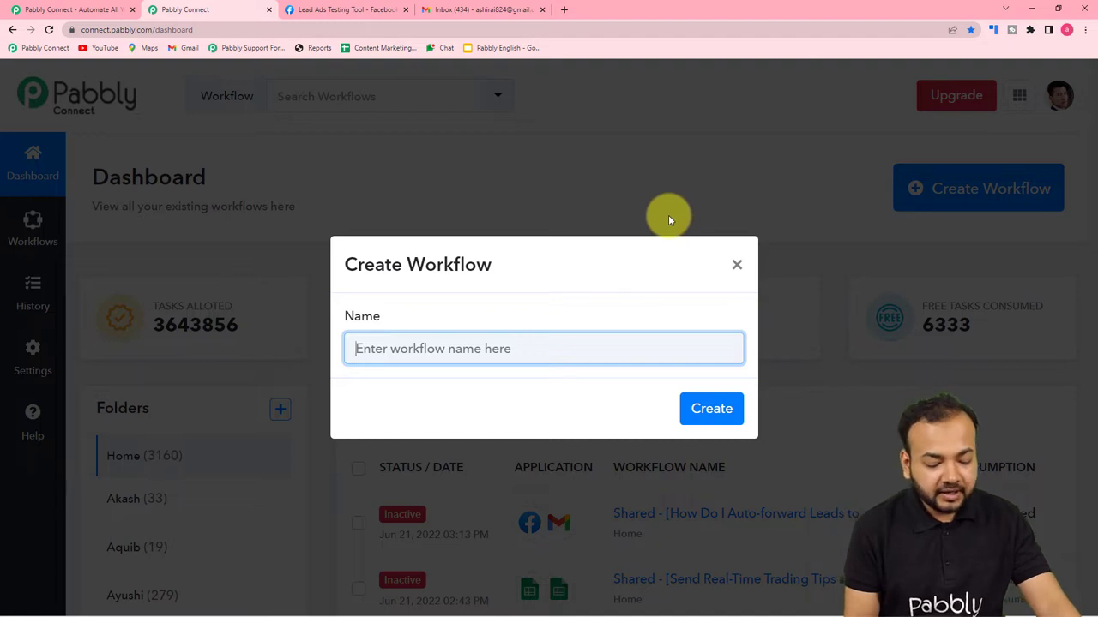
text(Fac)
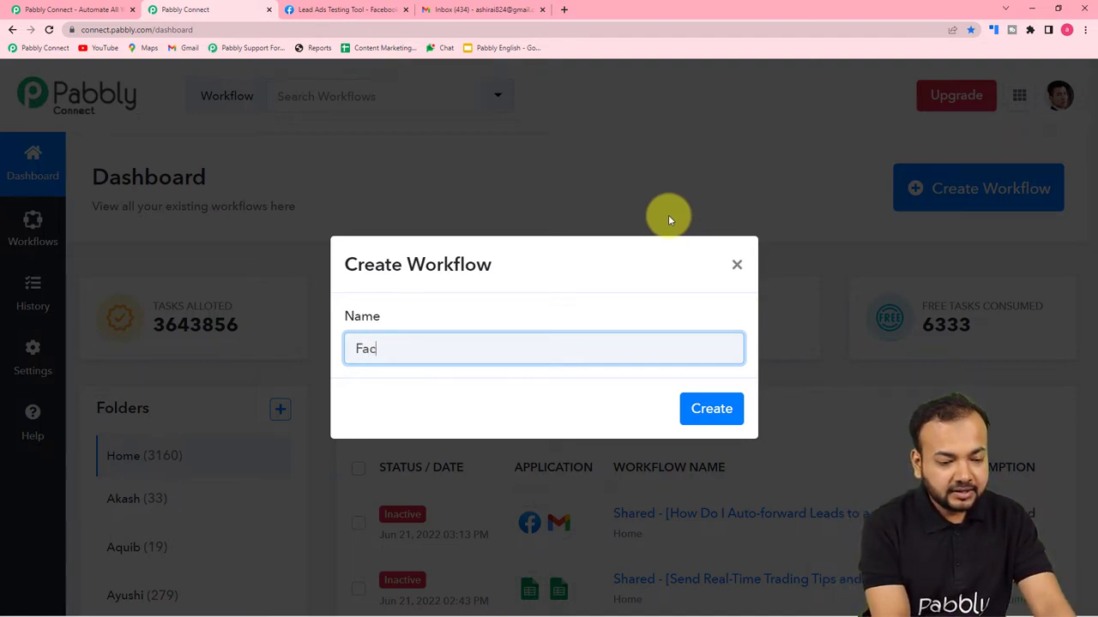
text(ebook Leads to Gmail.)
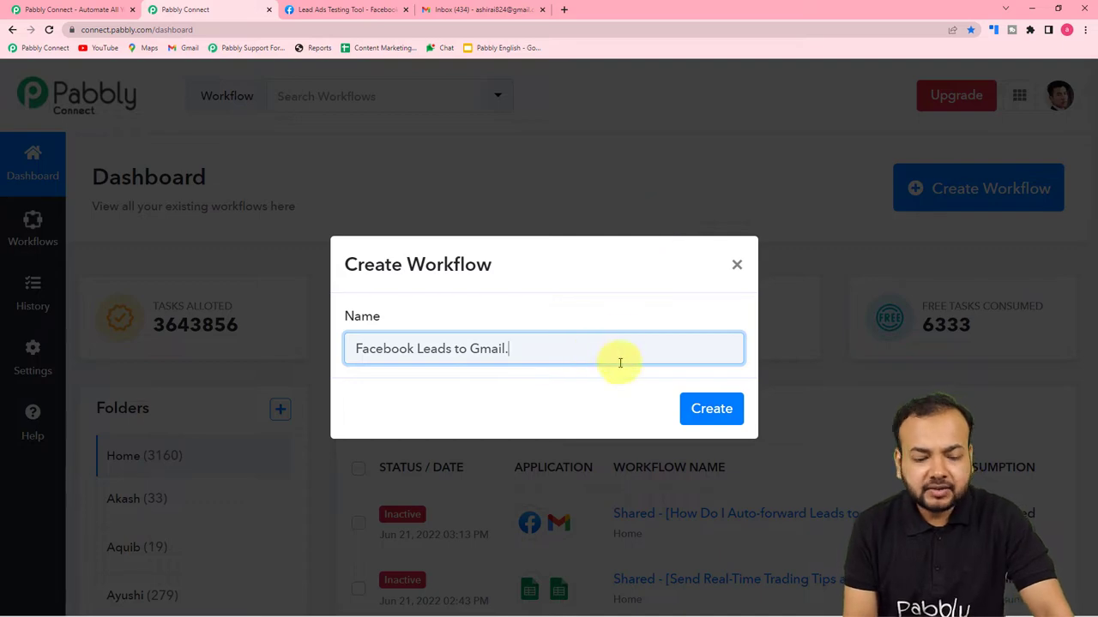
click(693, 410)
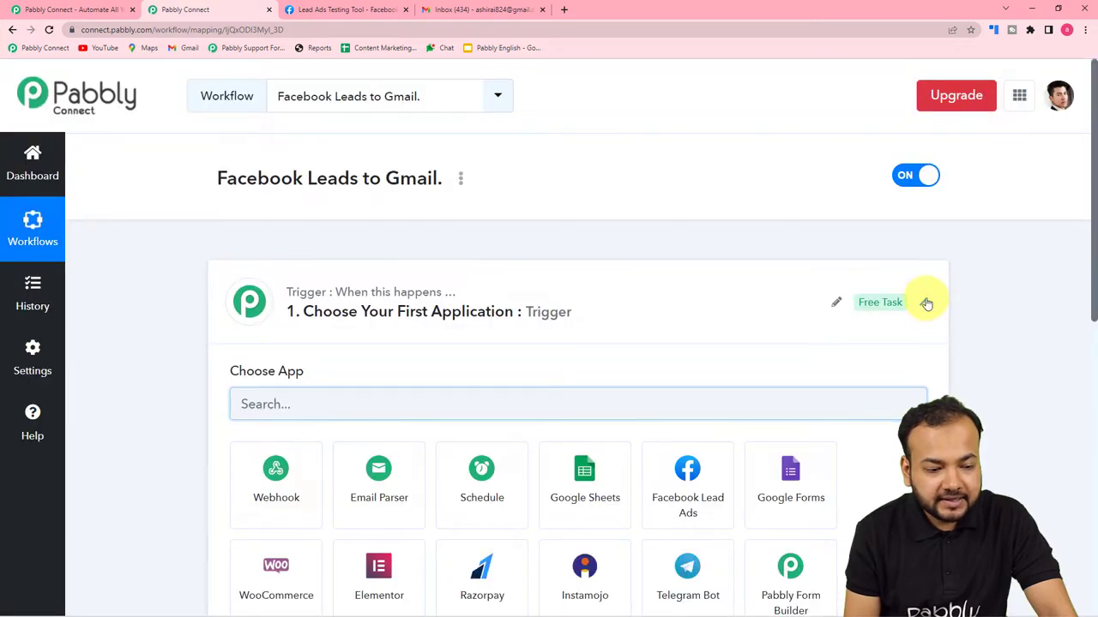
click(926, 302)
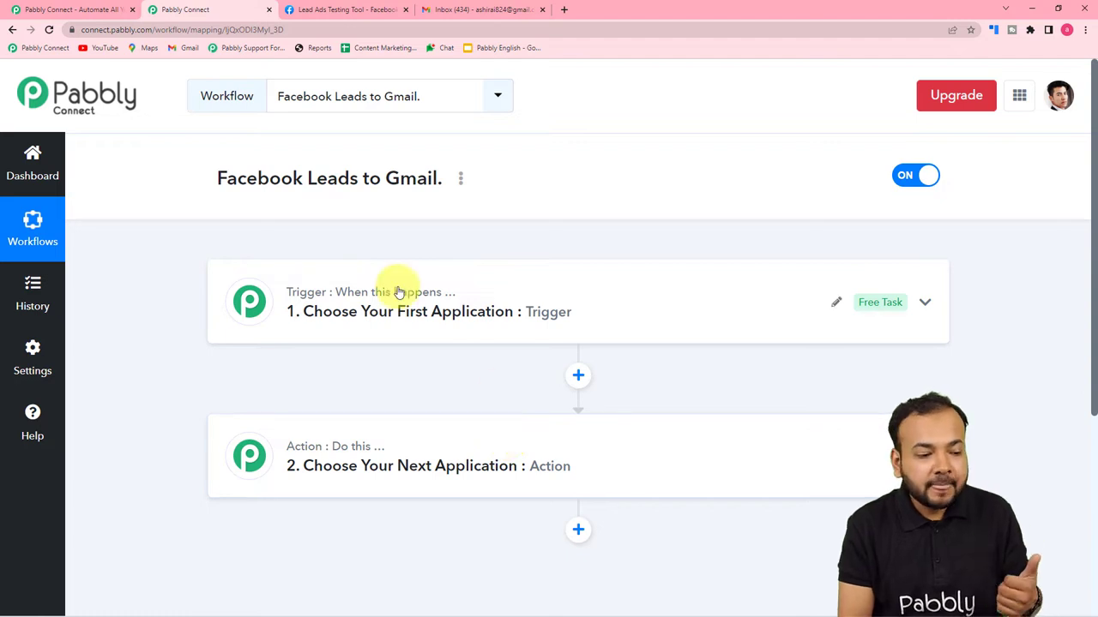
Choose Facebook Lead Ads as the trigger app with the New Lead (Instant) event.
click(363, 277)
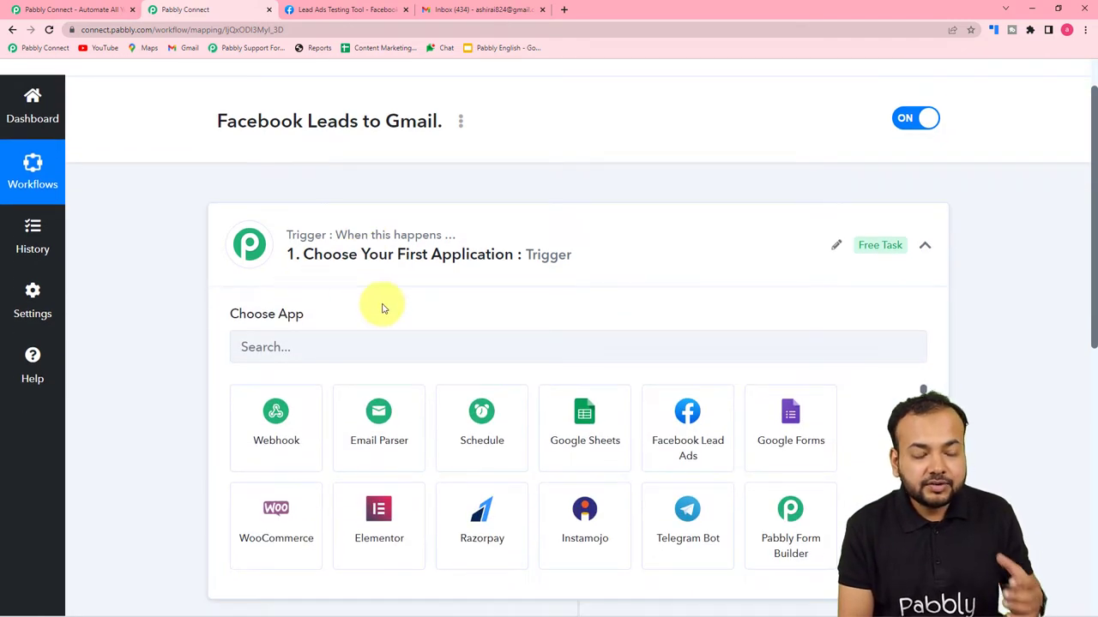
scroll(385, 306, down, 2)
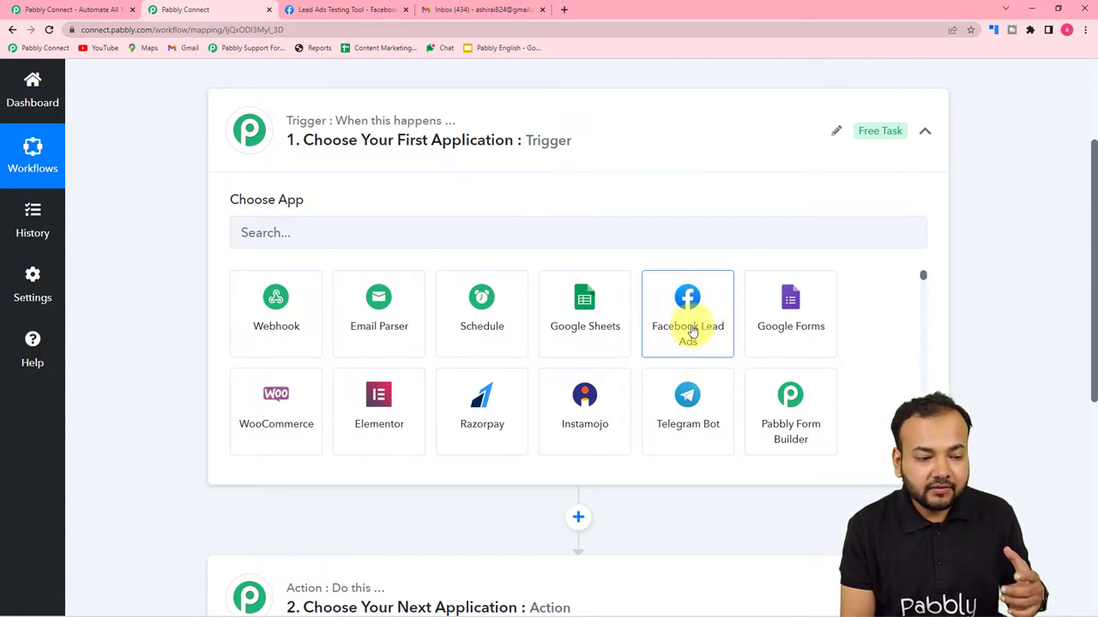
click(697, 336)
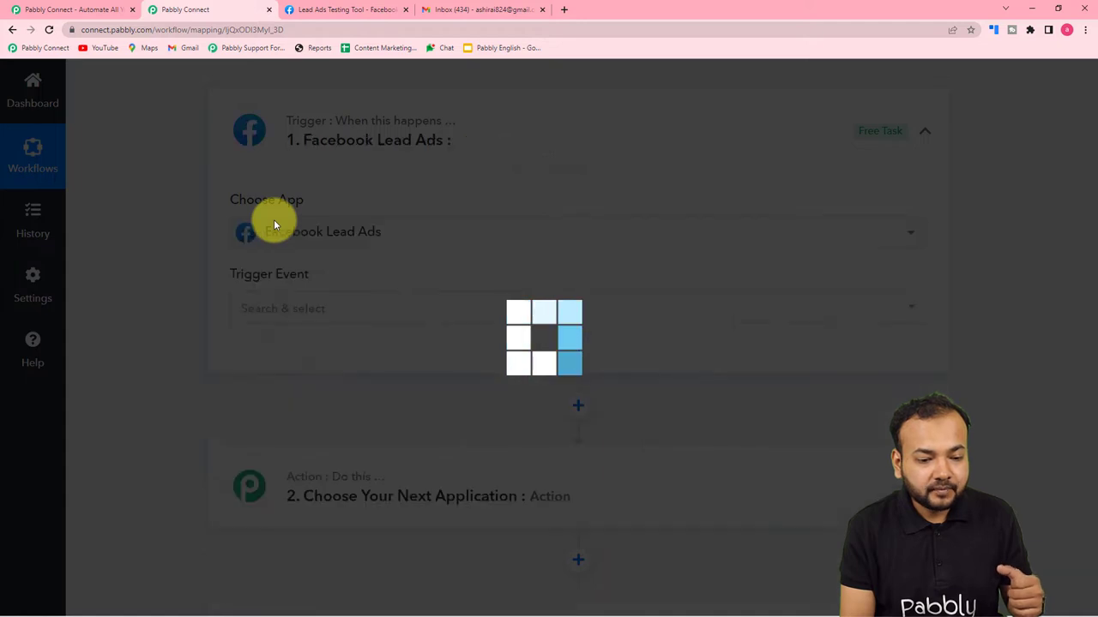
scroll(271, 225, down, 2)
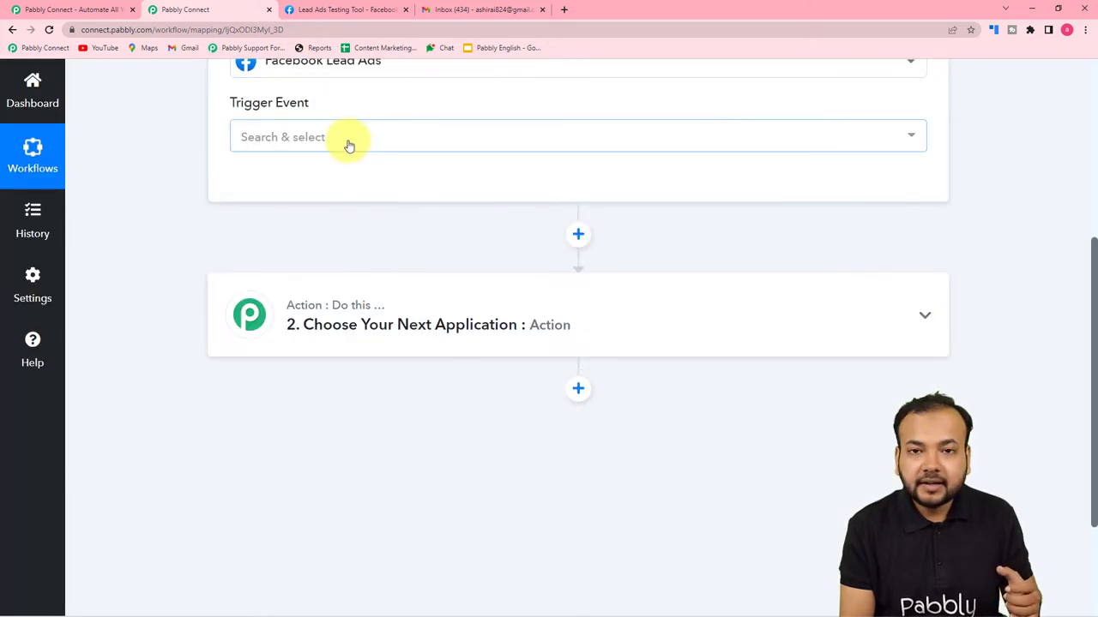
click(345, 142)
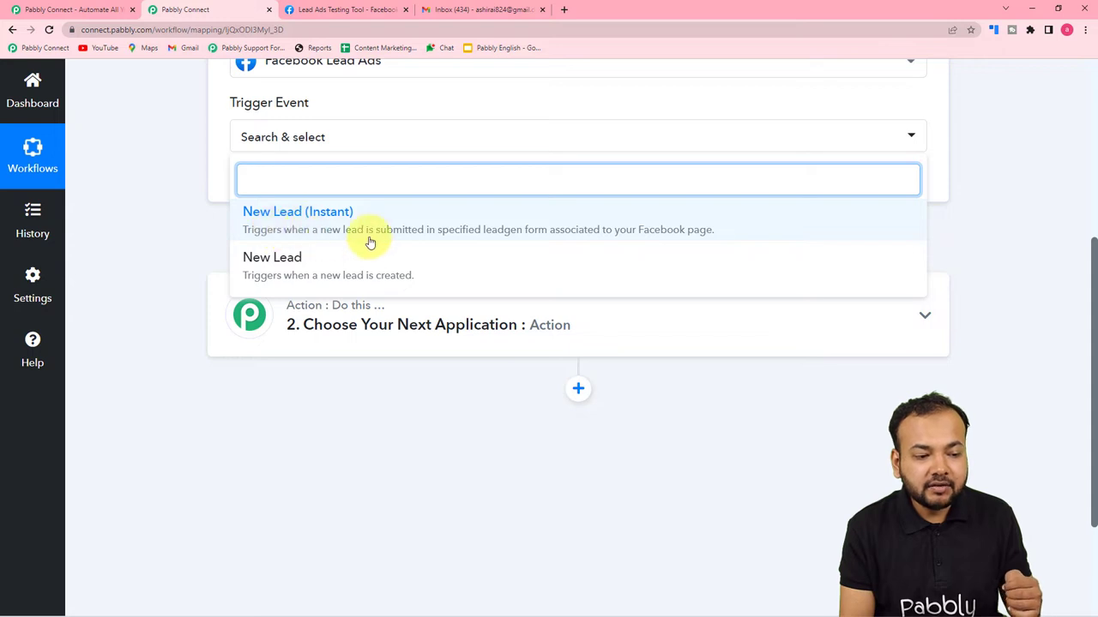
click(446, 232)
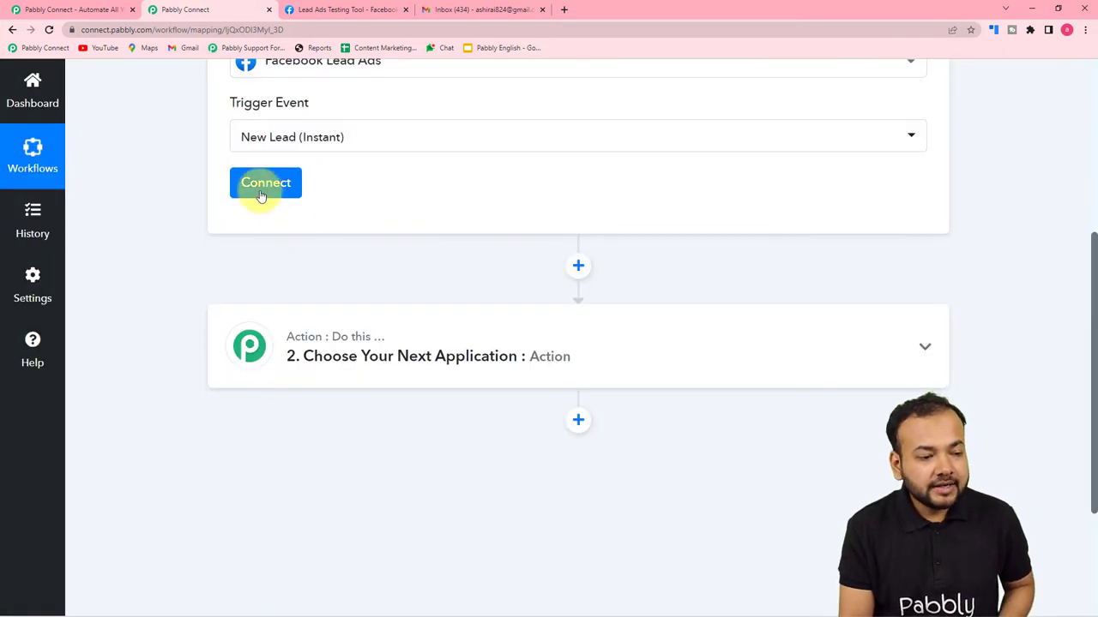
Add and authorize a new Facebook Lead Ads connection for the trigger.
click(264, 187)
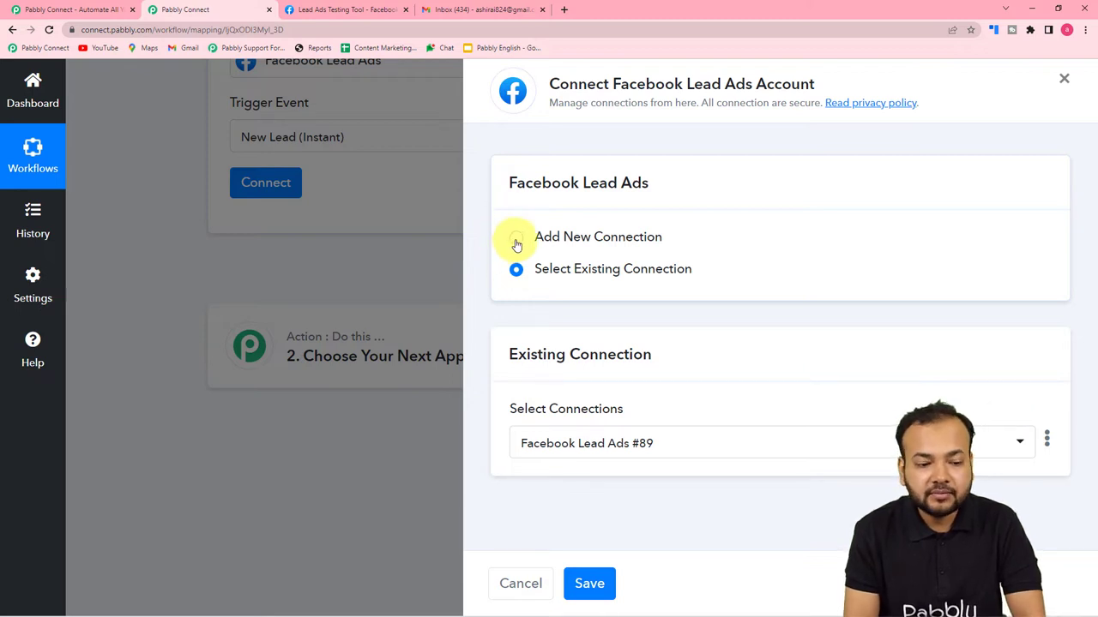
click(516, 240)
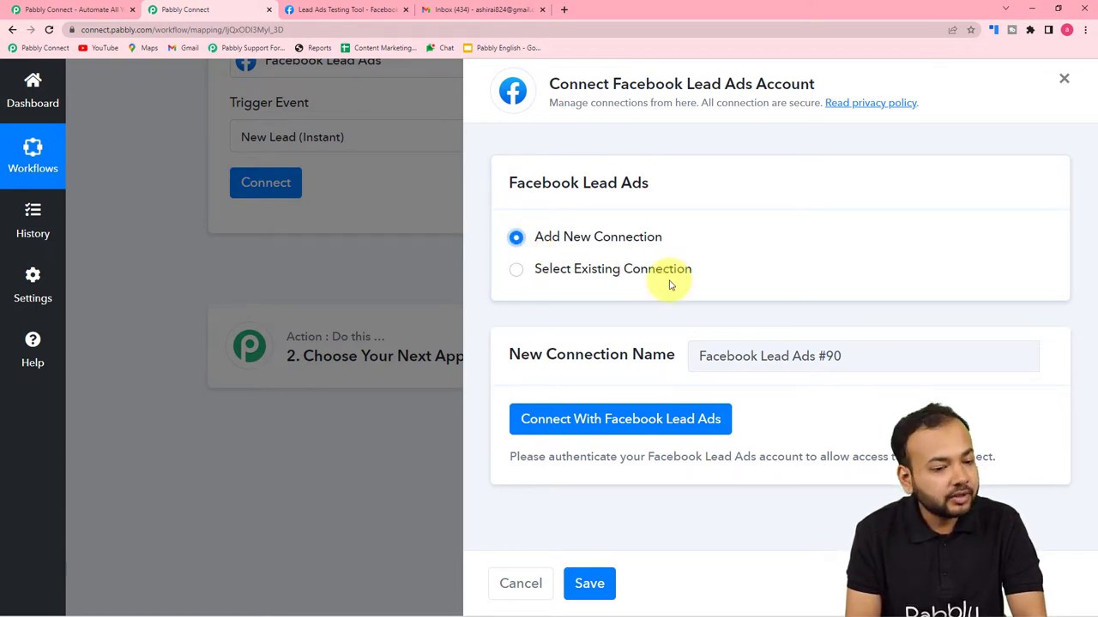
click(543, 430)
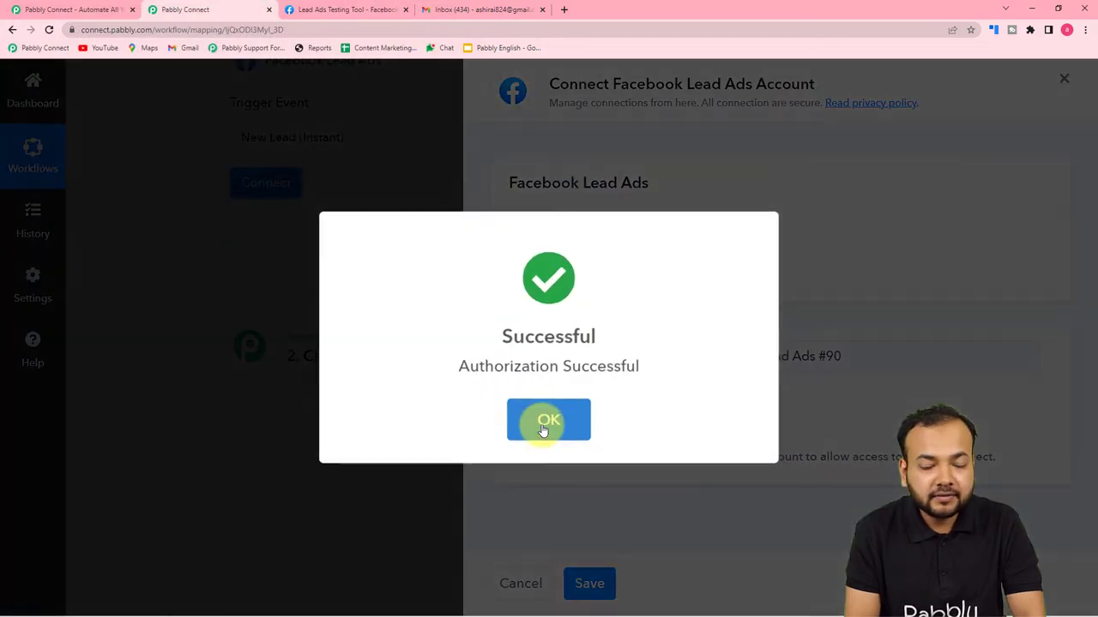
click(543, 430)
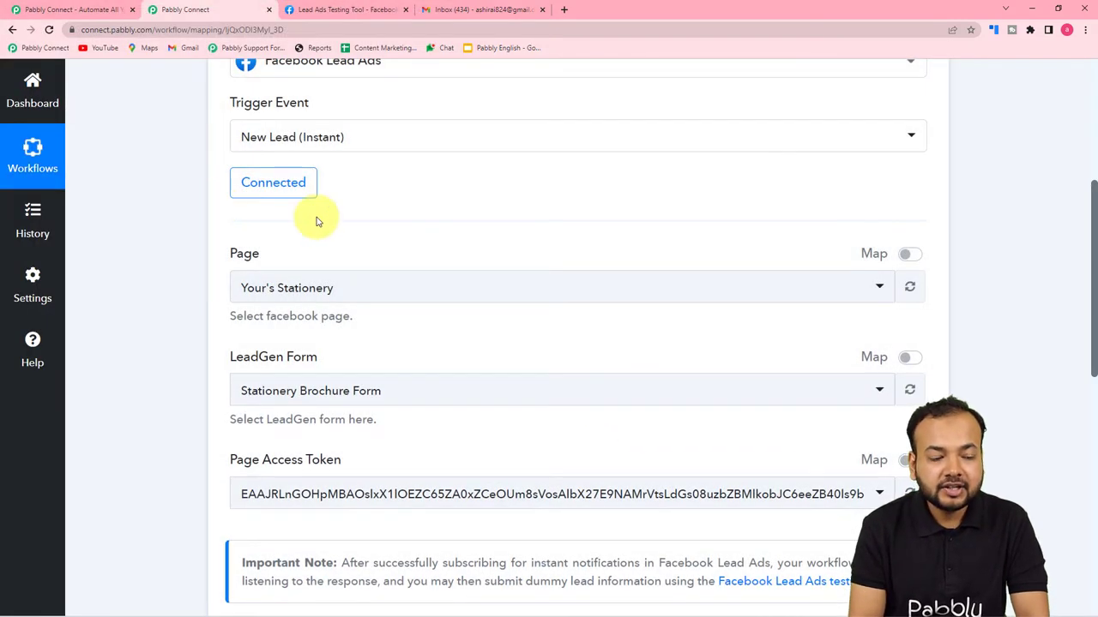
scroll(211, 232, down, 2)
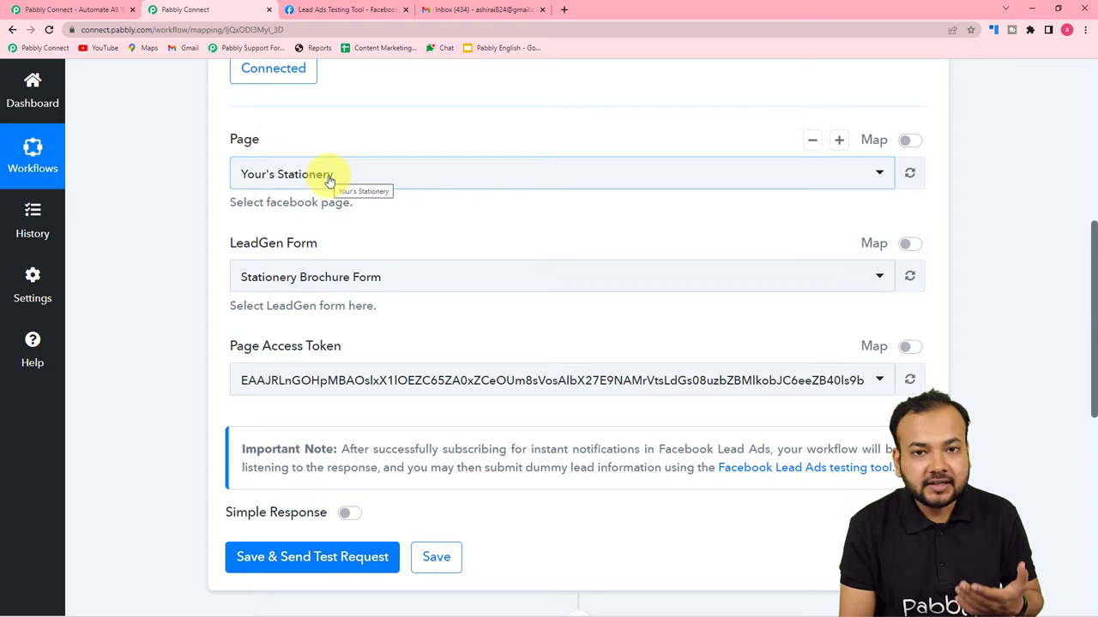
Preview the Pabbly Connect page's lead form in the Lead Ads Testing Tool, then go back to the workflow.
click(366, 11)
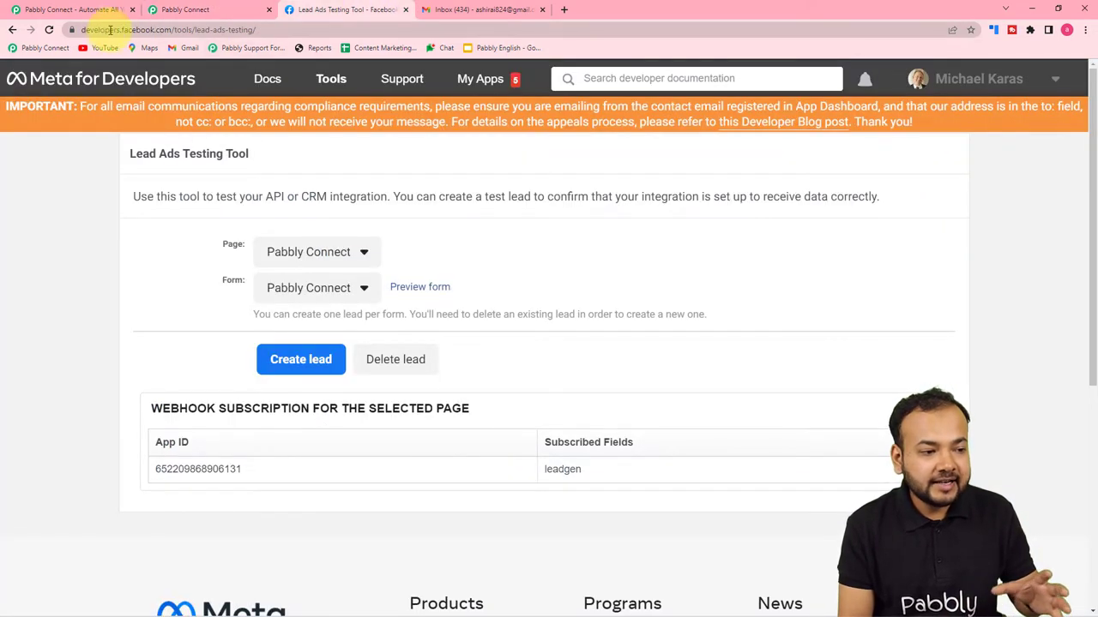
mouse_move(267, 86)
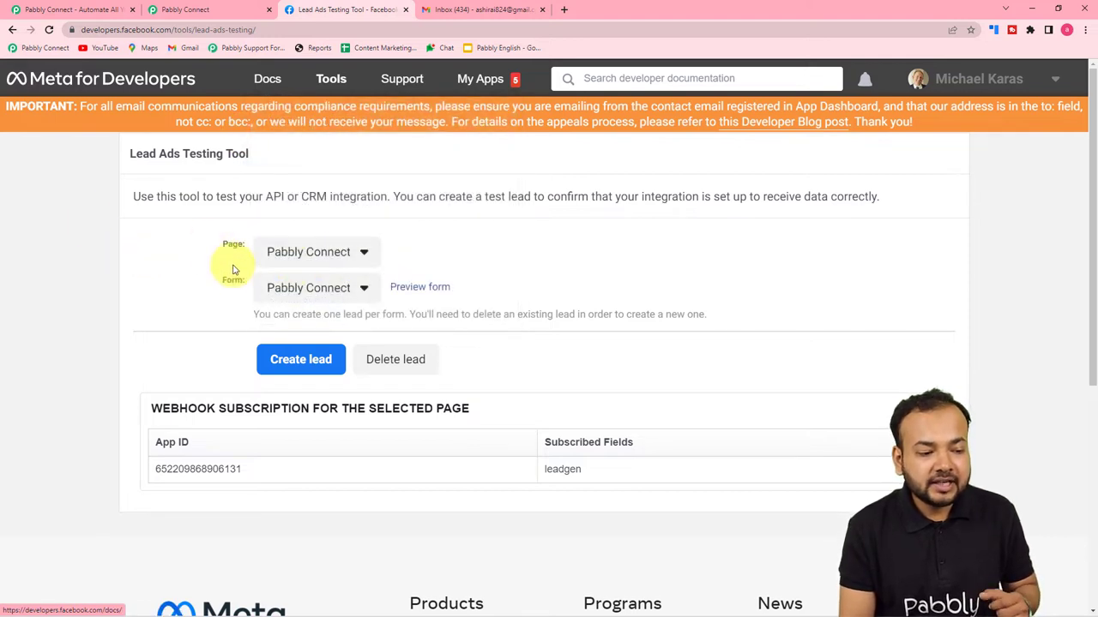
click(309, 257)
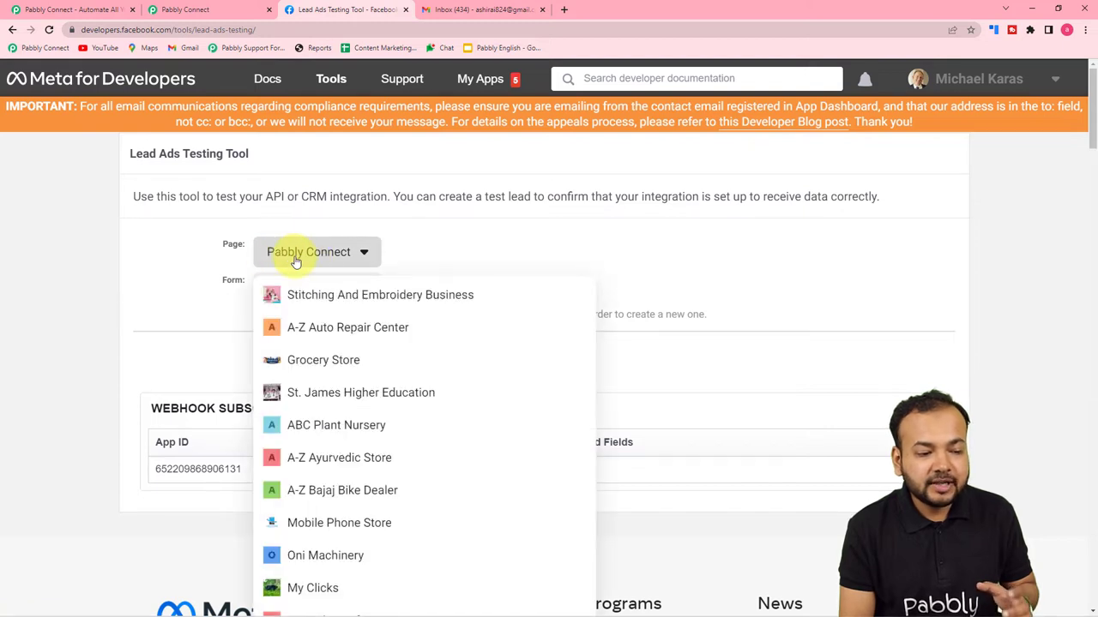
click(490, 239)
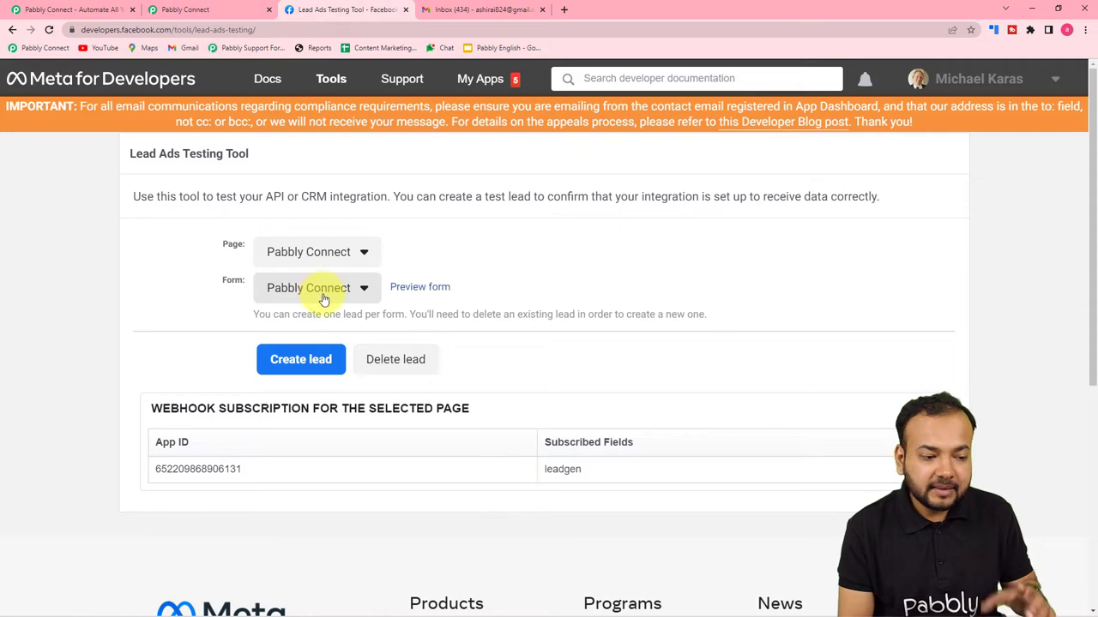
click(411, 296)
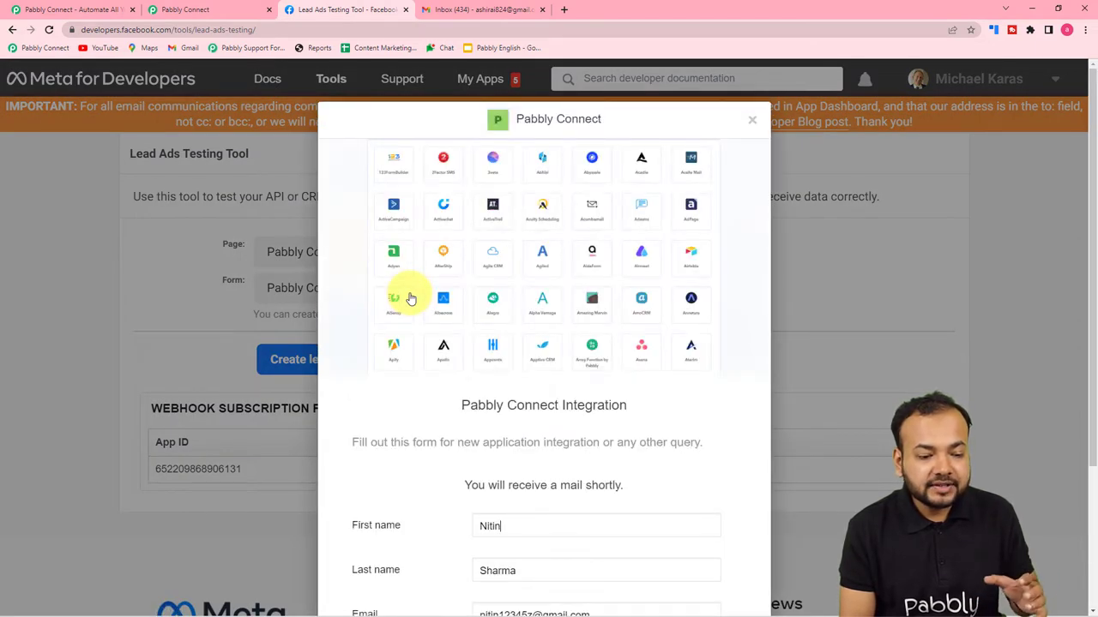
scroll(411, 297, down, 3)
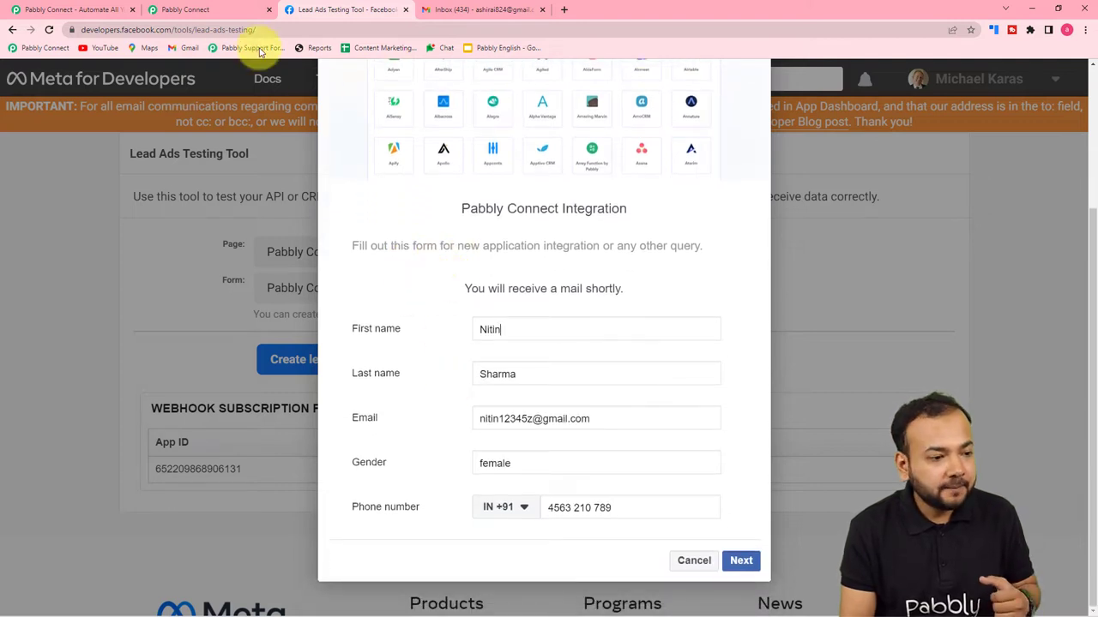
click(183, 9)
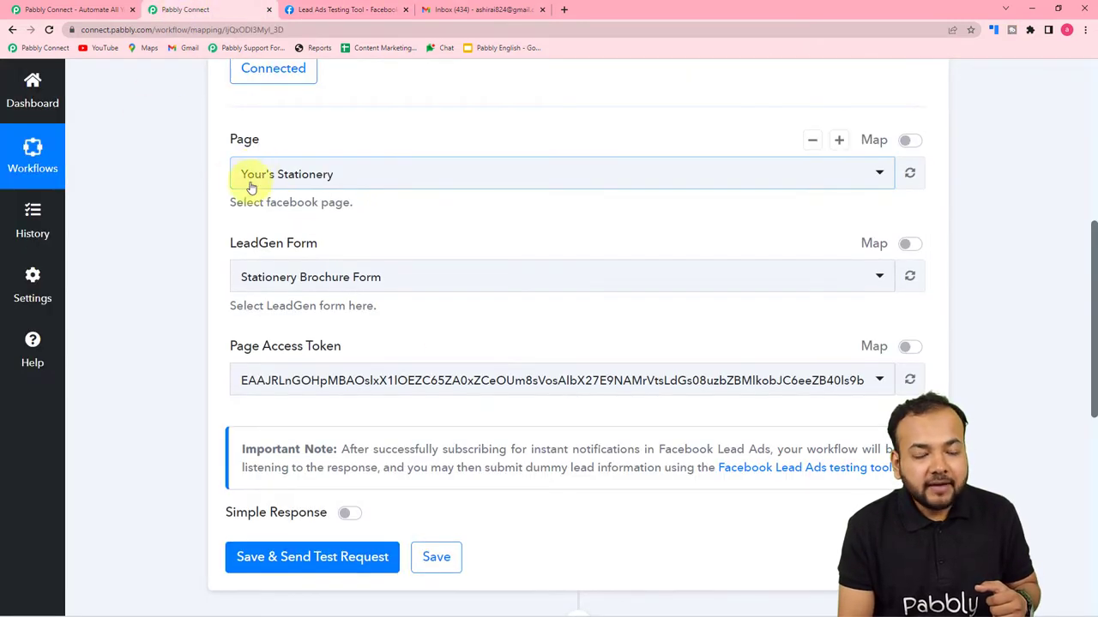
Search 'pabb' and pick Pabbly Connect as the trigger's Facebook page.
click(337, 184)
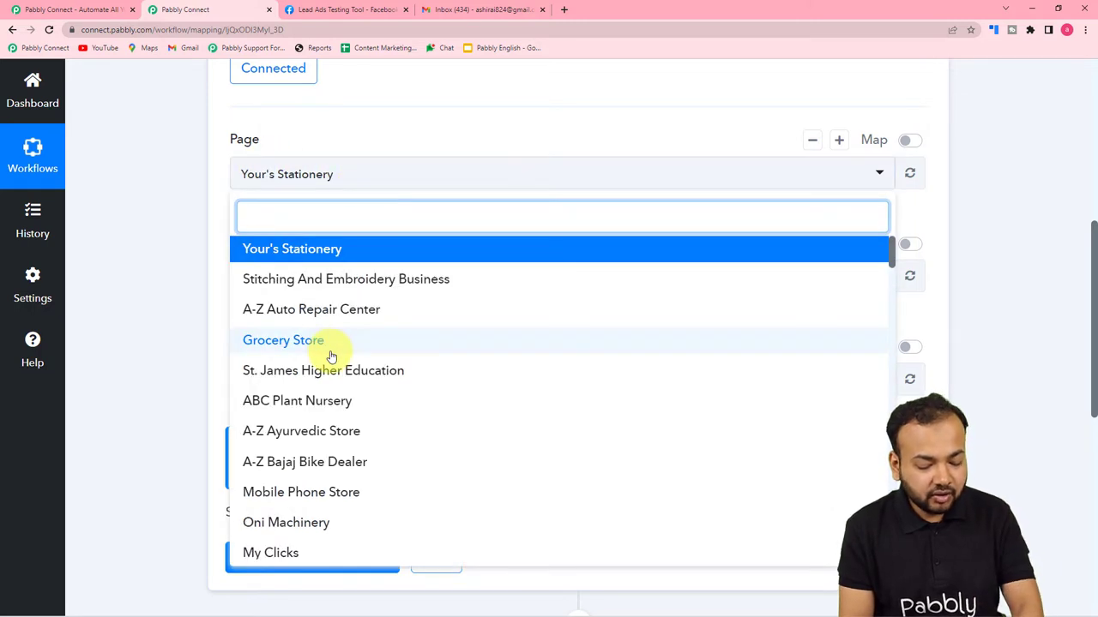
text(page)
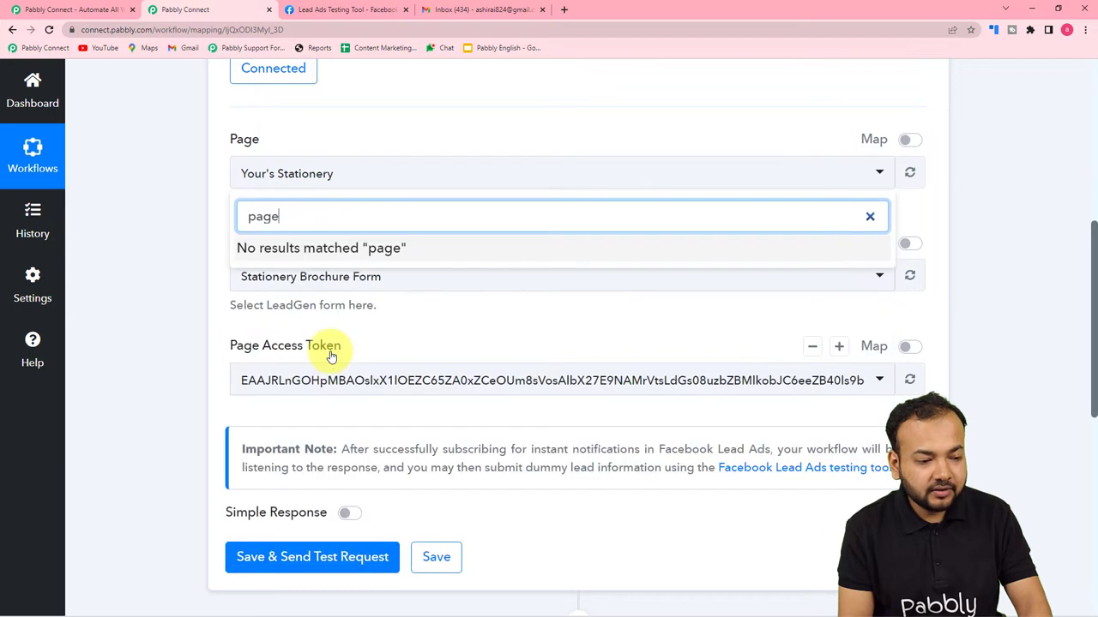
key(BackSpace)
key(BackSpace)
key(BackSpace)
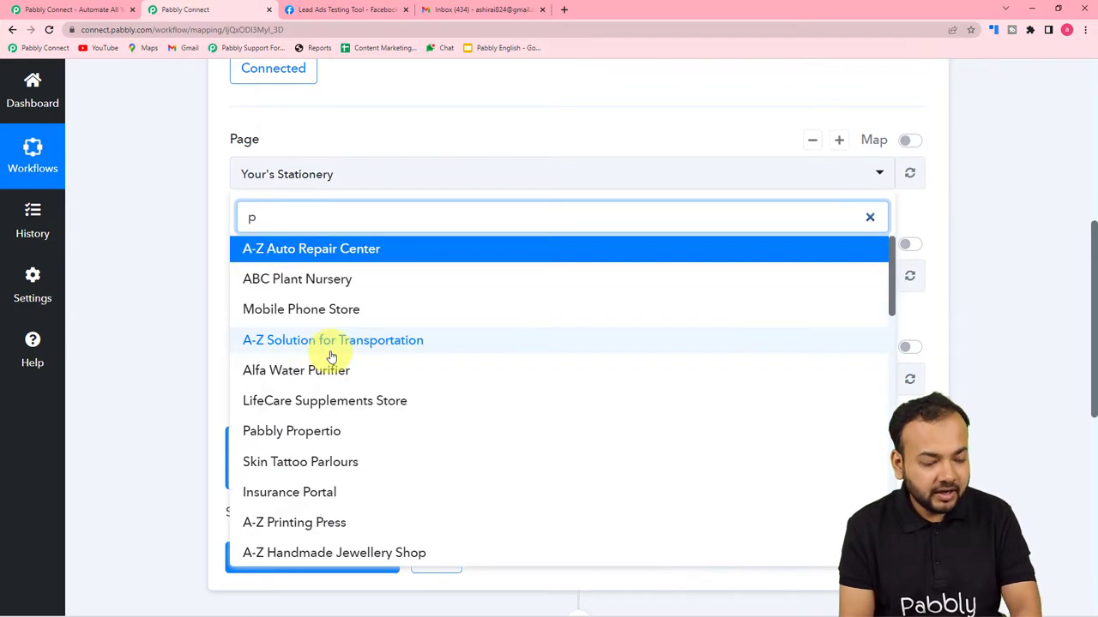
text(abb)
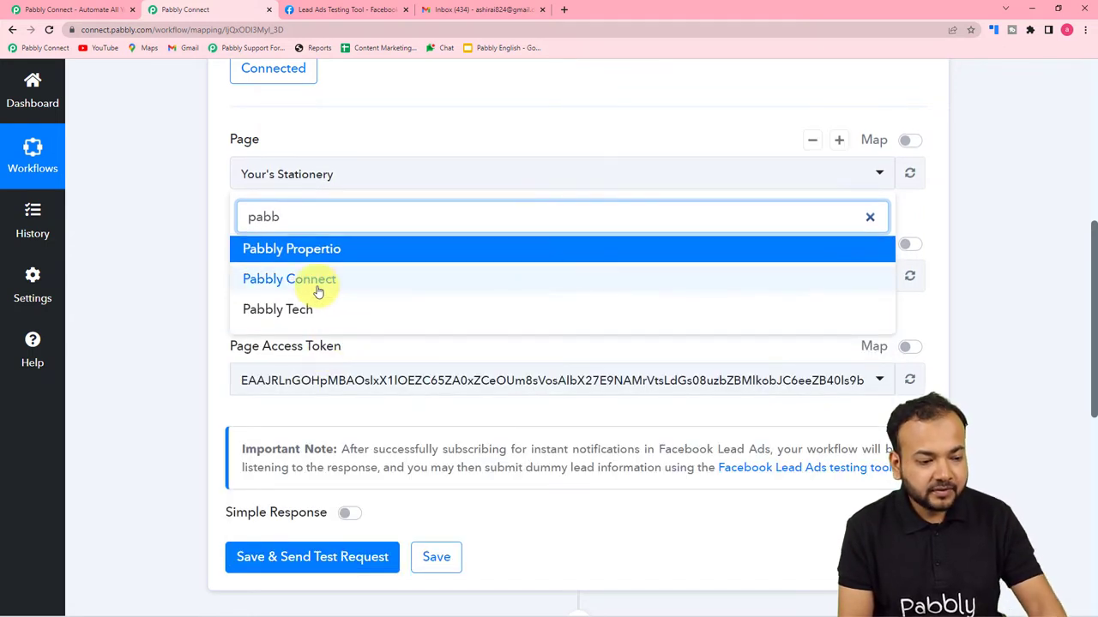
click(318, 292)
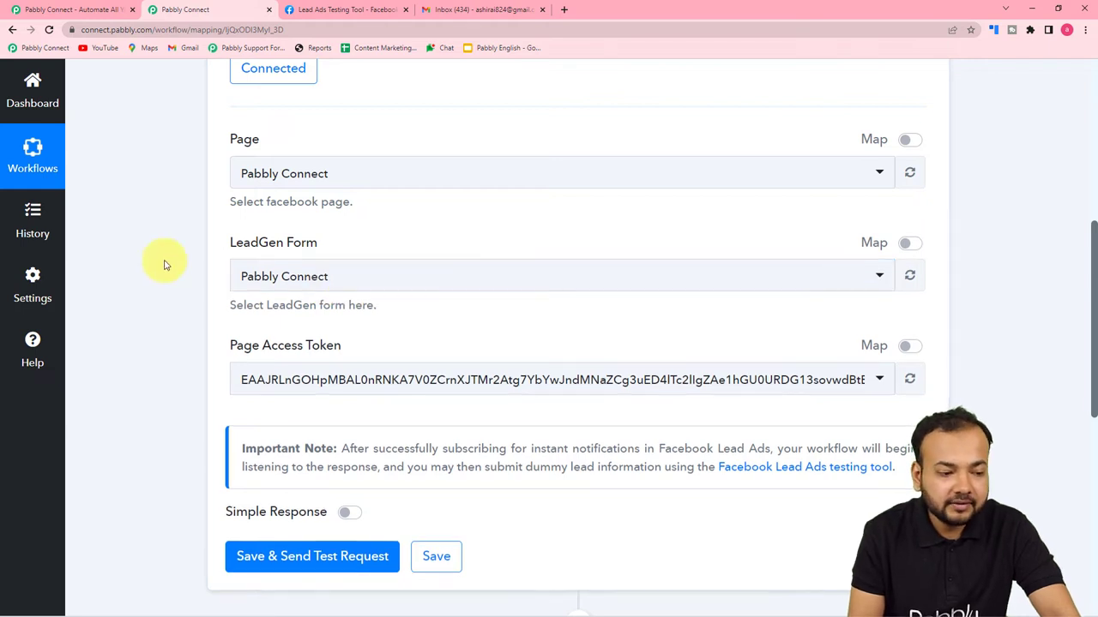
scroll(165, 265, down, 1)
scroll(166, 265, down, 1)
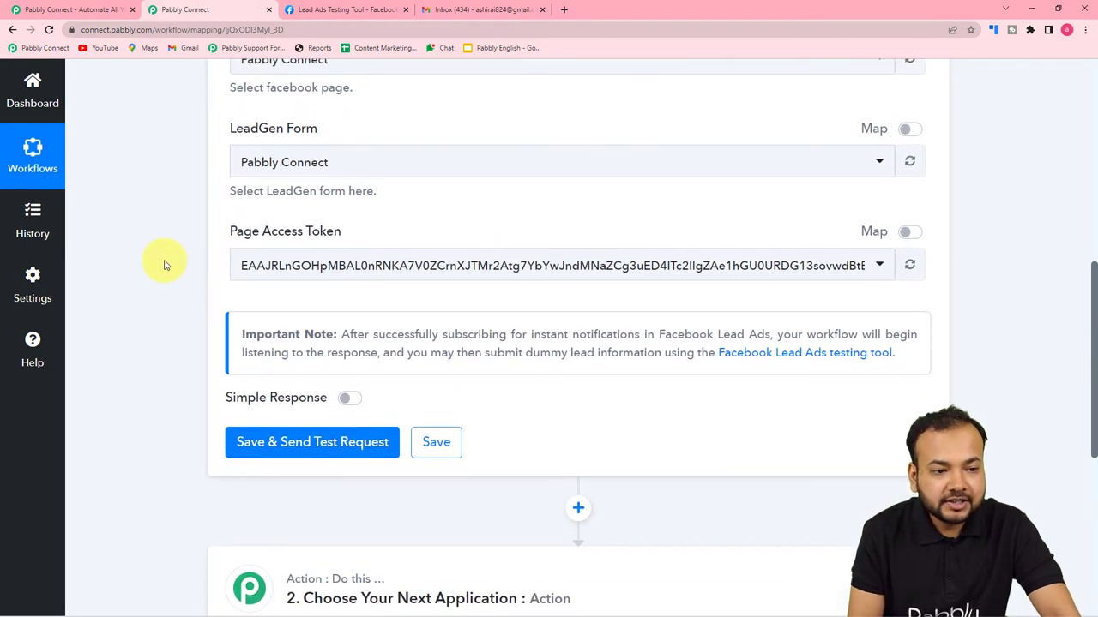
Move between the Lead Ads Testing Tool and the workflow while the trigger awaits a test lead.
click(346, 10)
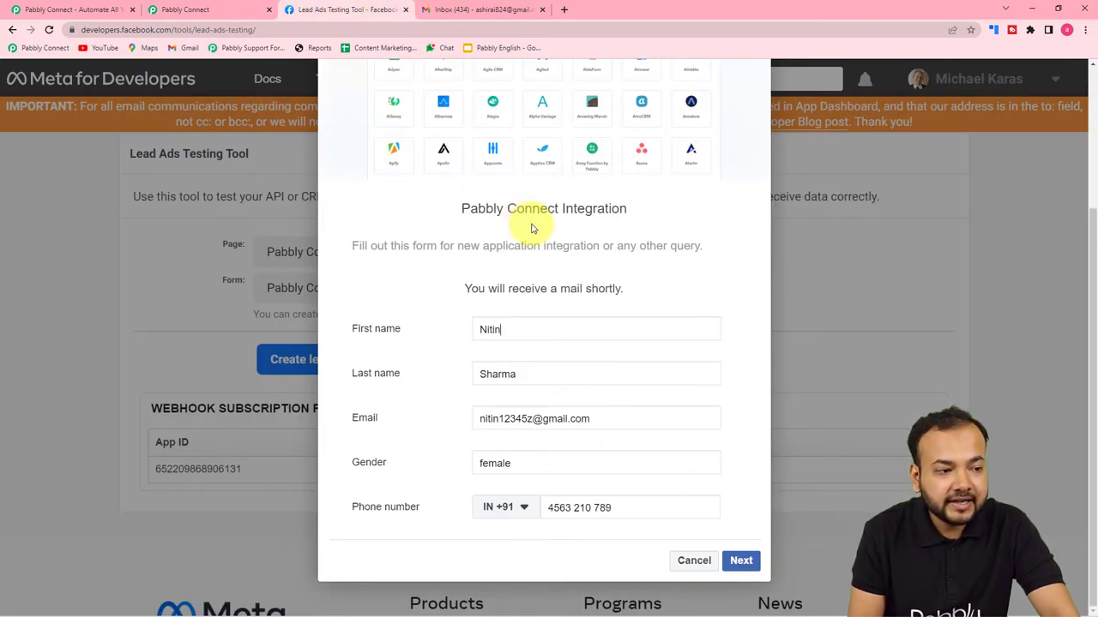
click(190, 18)
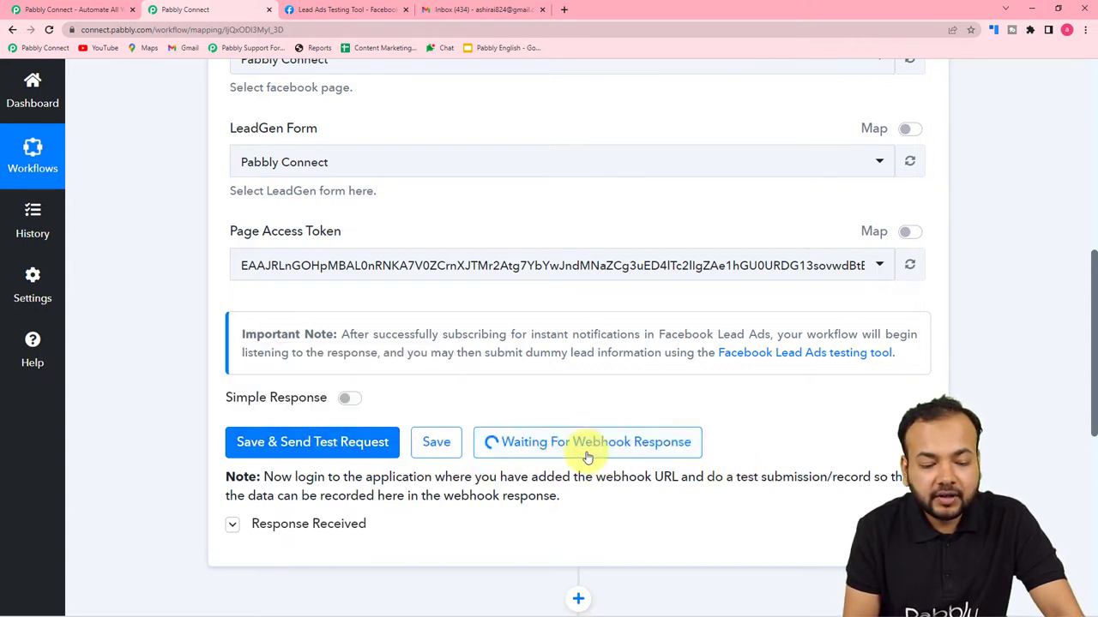
click(324, 10)
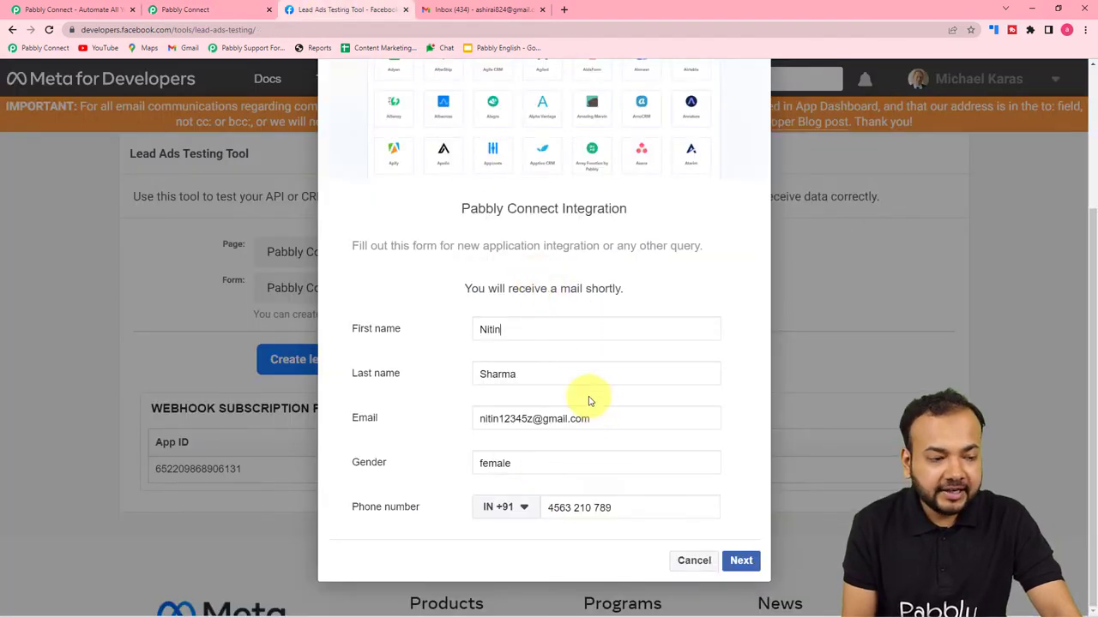
click(208, 10)
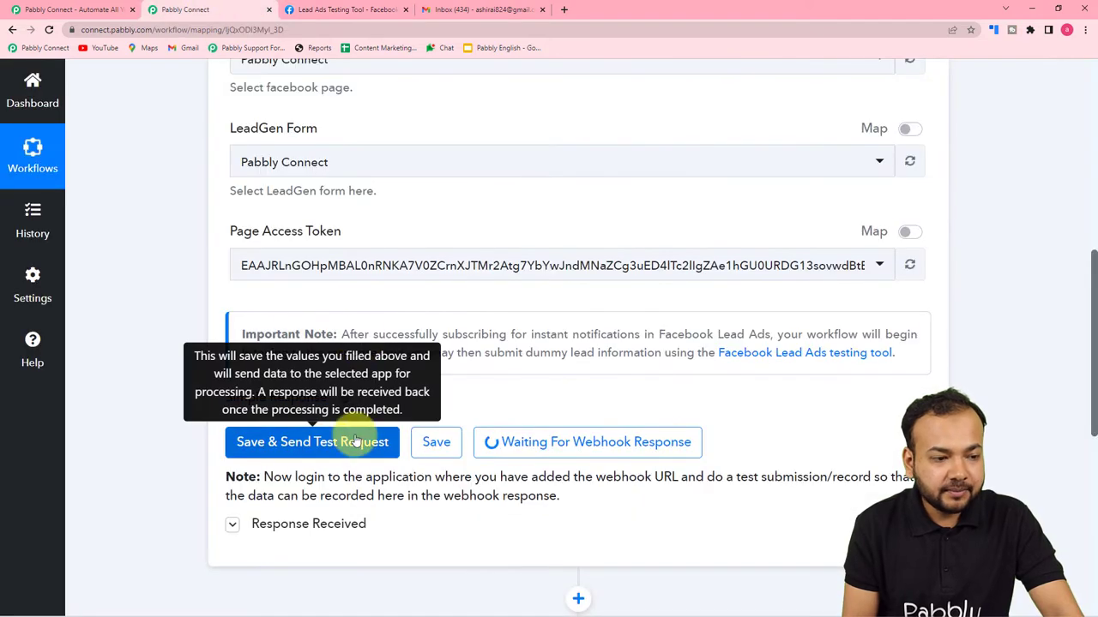
Fill the test lead form with a new first name, a new email and gender Male.
click(310, 9)
double_click(597, 333)
text(Sa)
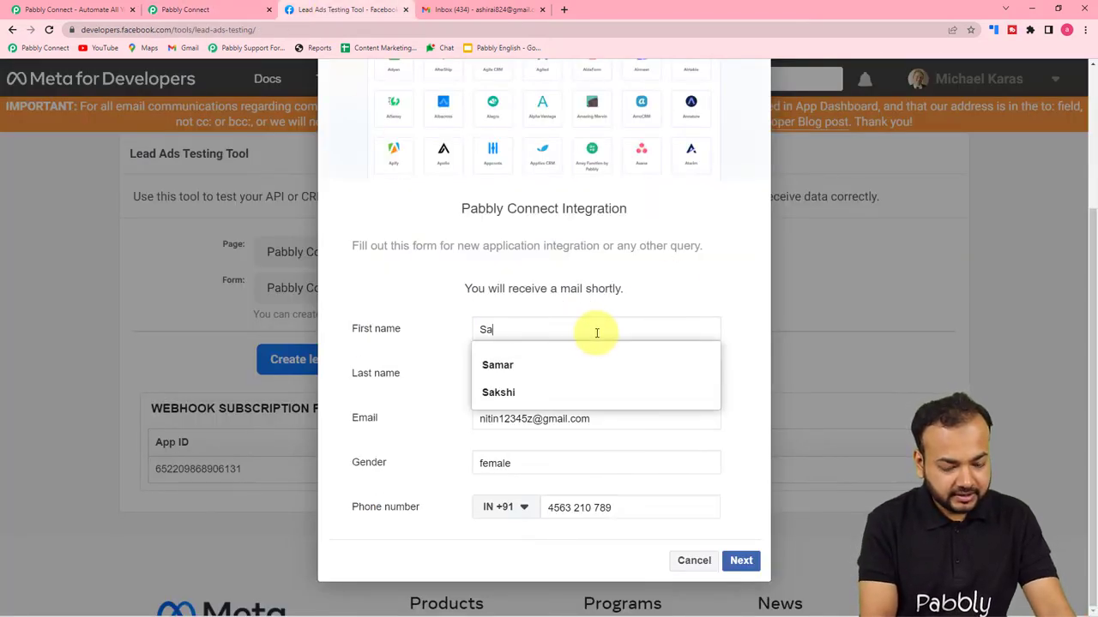
text(meer)
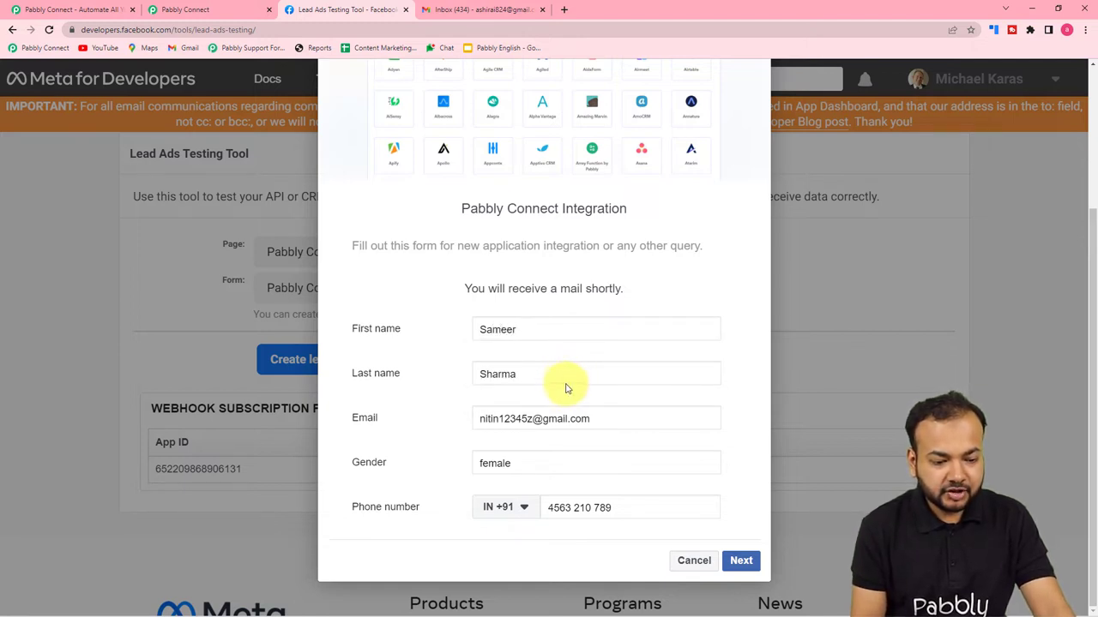
triple_click(503, 419)
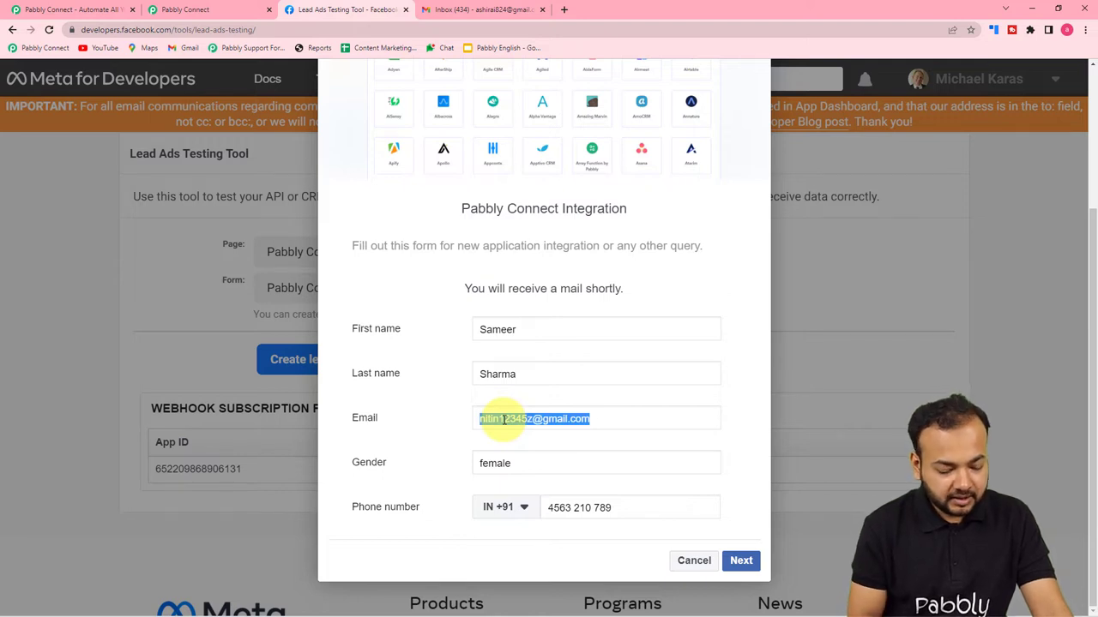
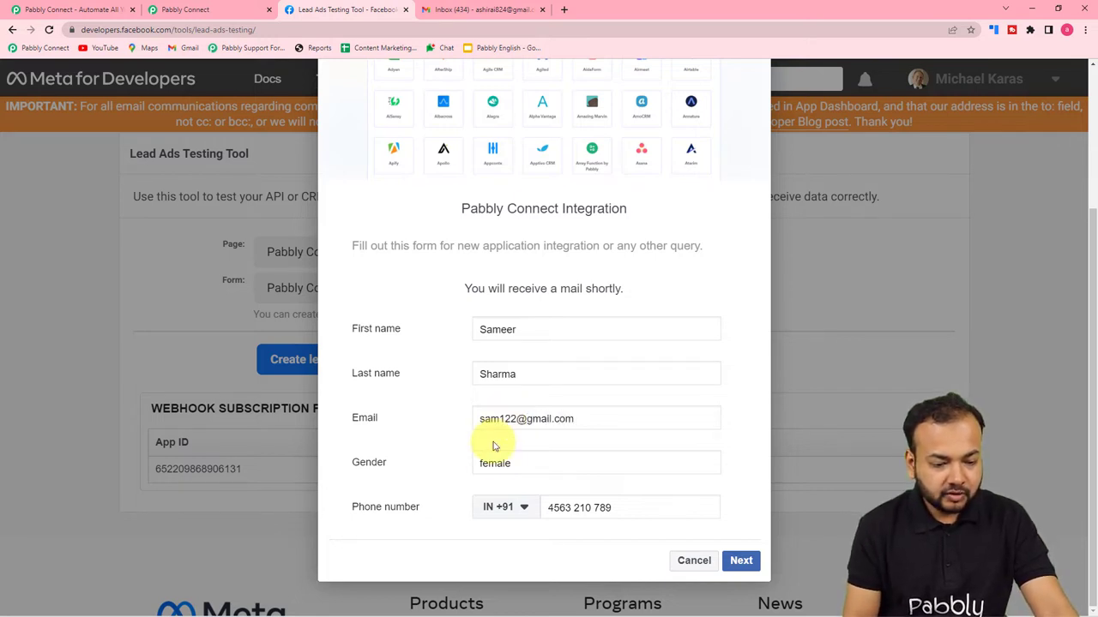
double_click(525, 462)
text(Ma)
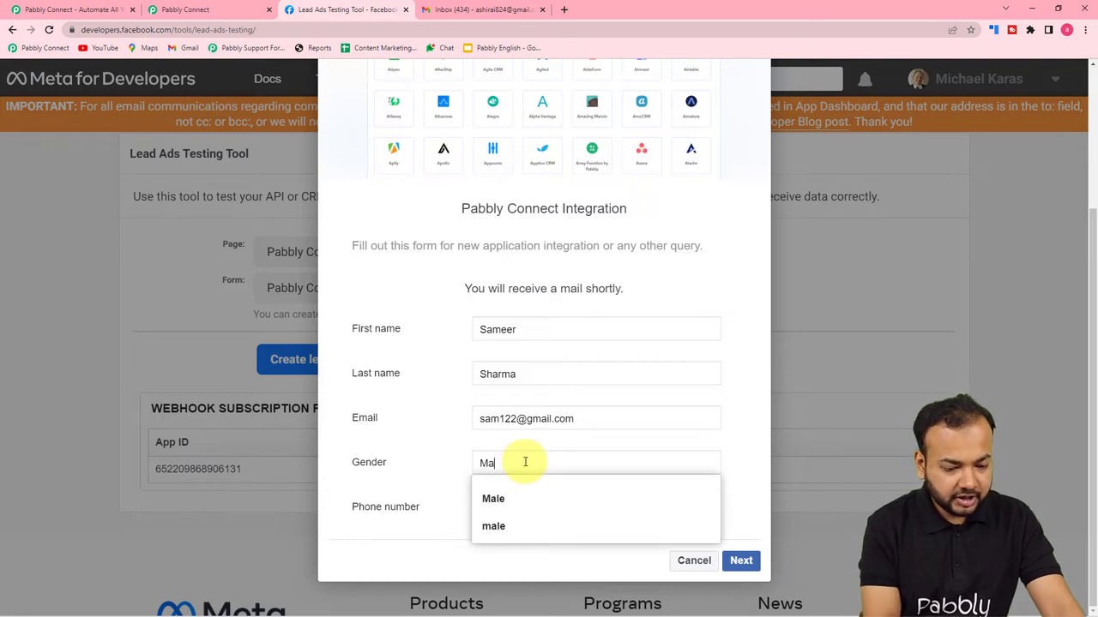
click(438, 465)
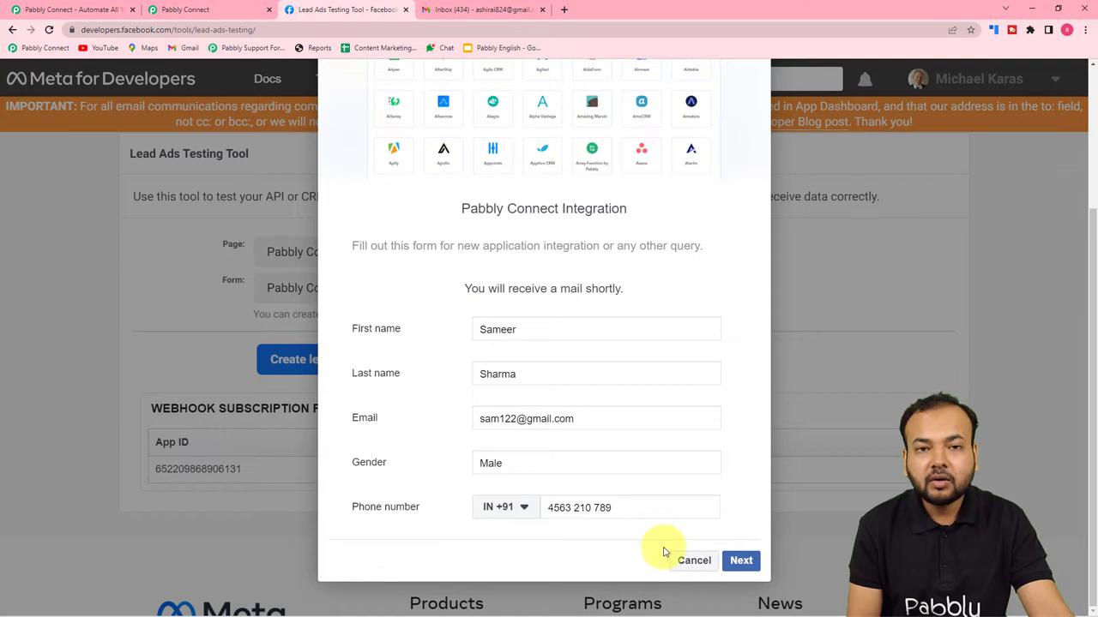
Submit the test lead, close the form and return to the Pabbly Connect workflow.
click(743, 561)
click(735, 525)
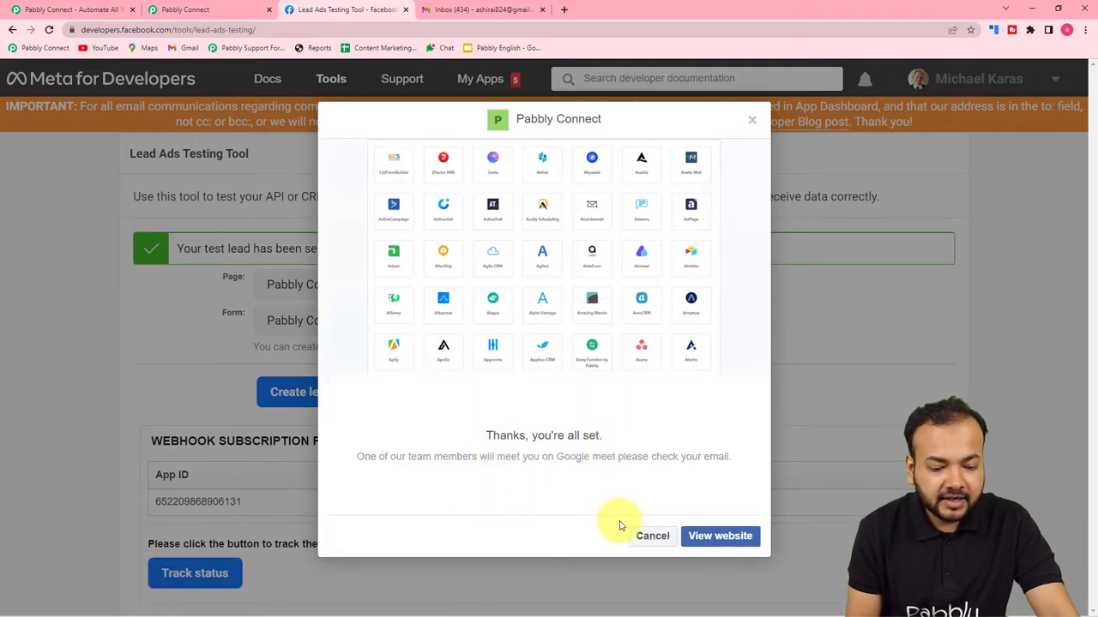
click(644, 537)
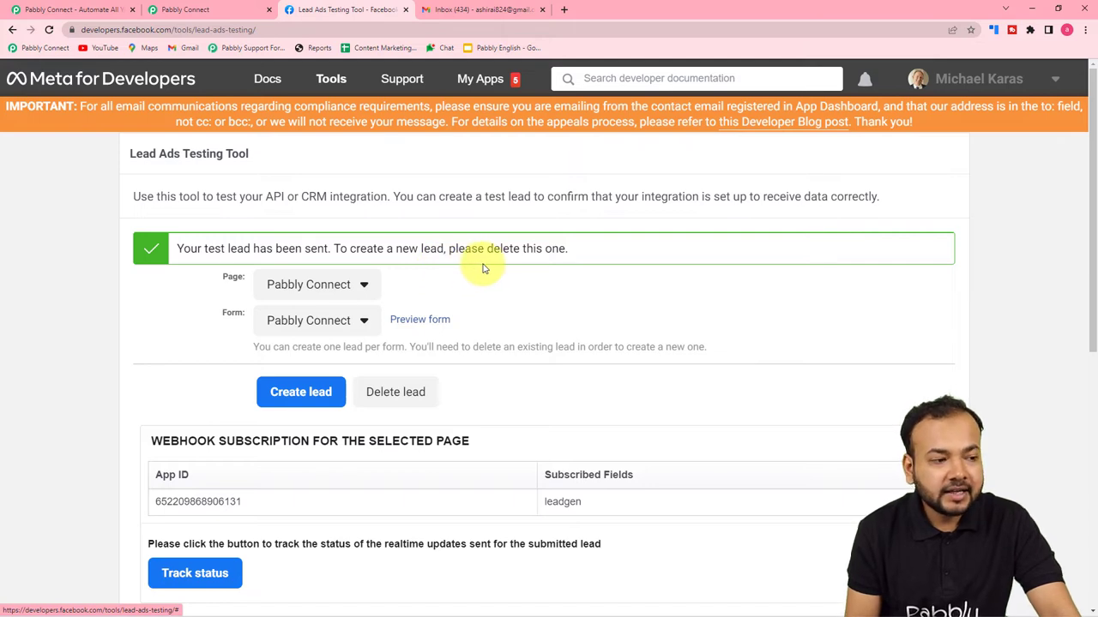
click(184, 9)
Review the received lead's first name, last name, email, gender and phone, then expand the next step.
scroll(146, 255, down, 5)
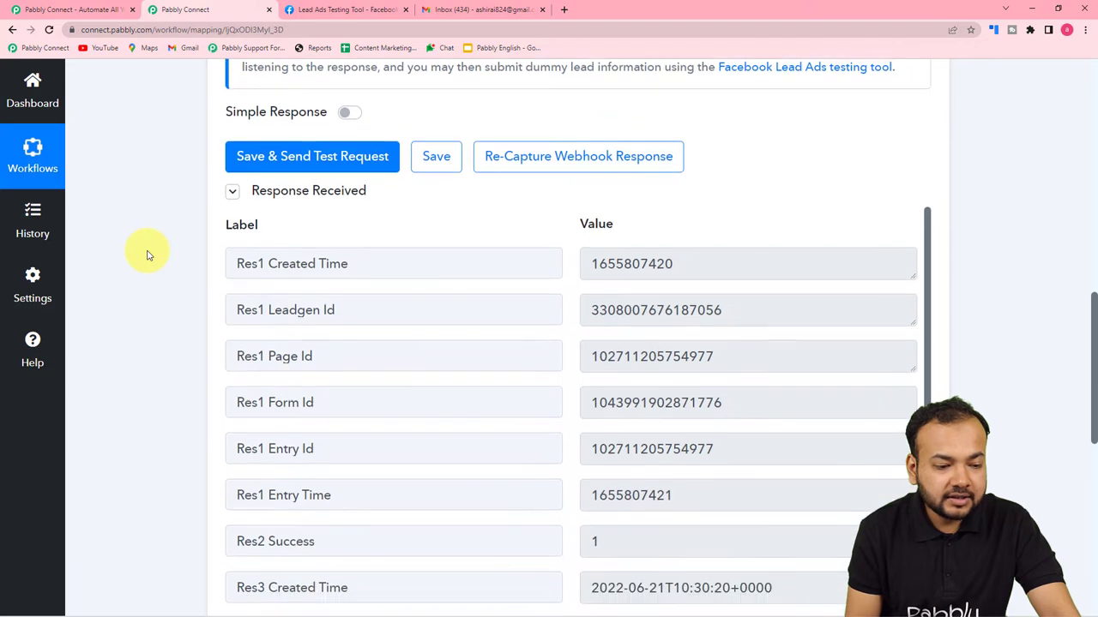
scroll(386, 223, down, 3)
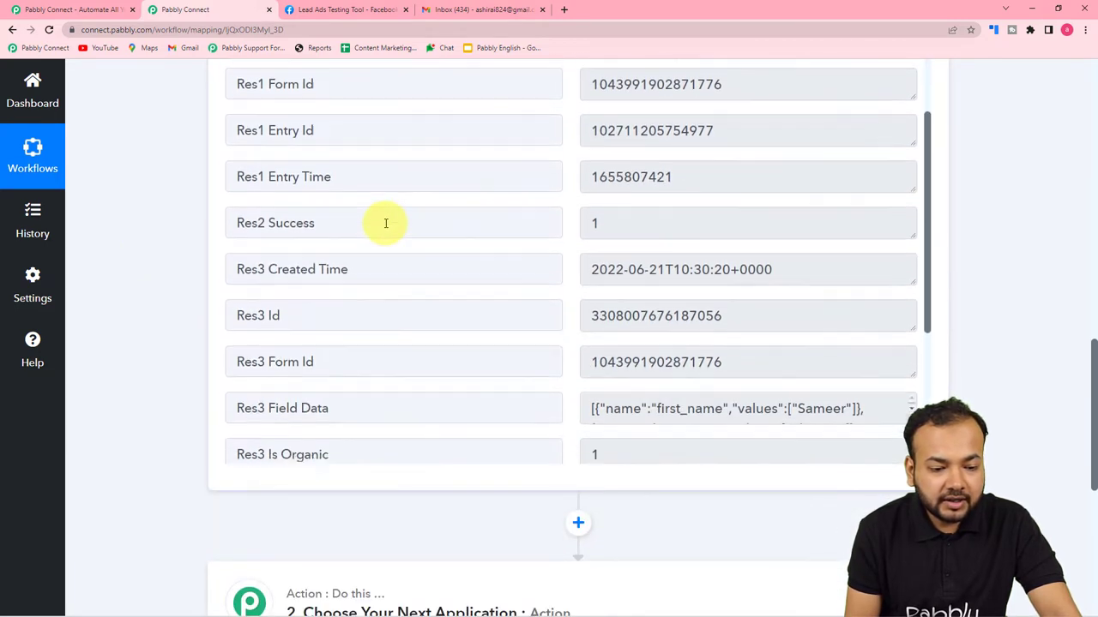
scroll(386, 223, down, 1)
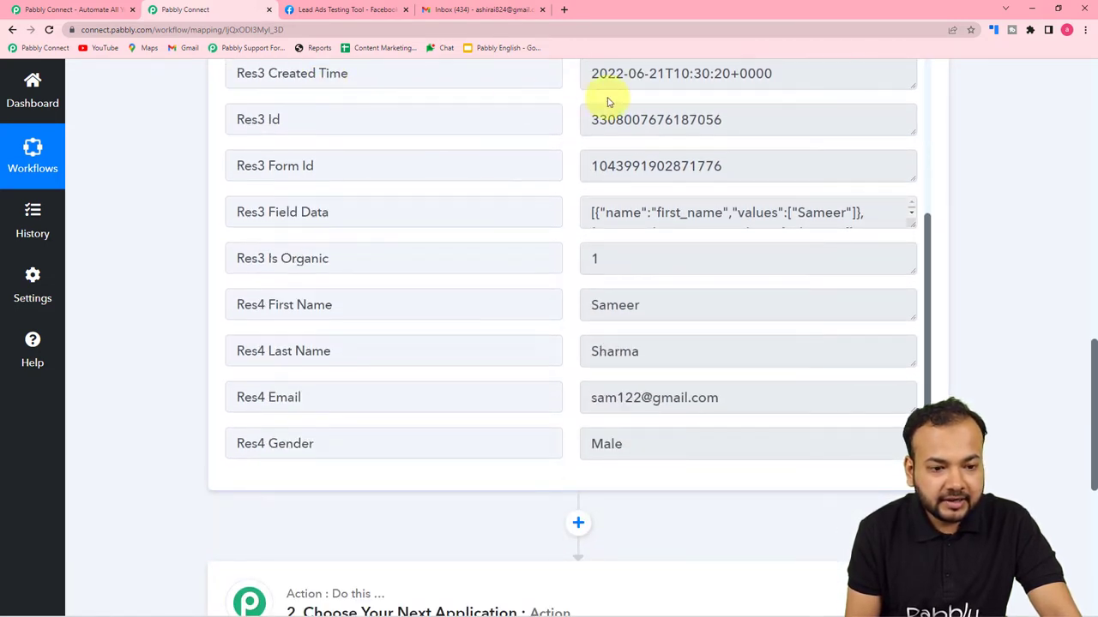
scroll(417, 208, down, 1)
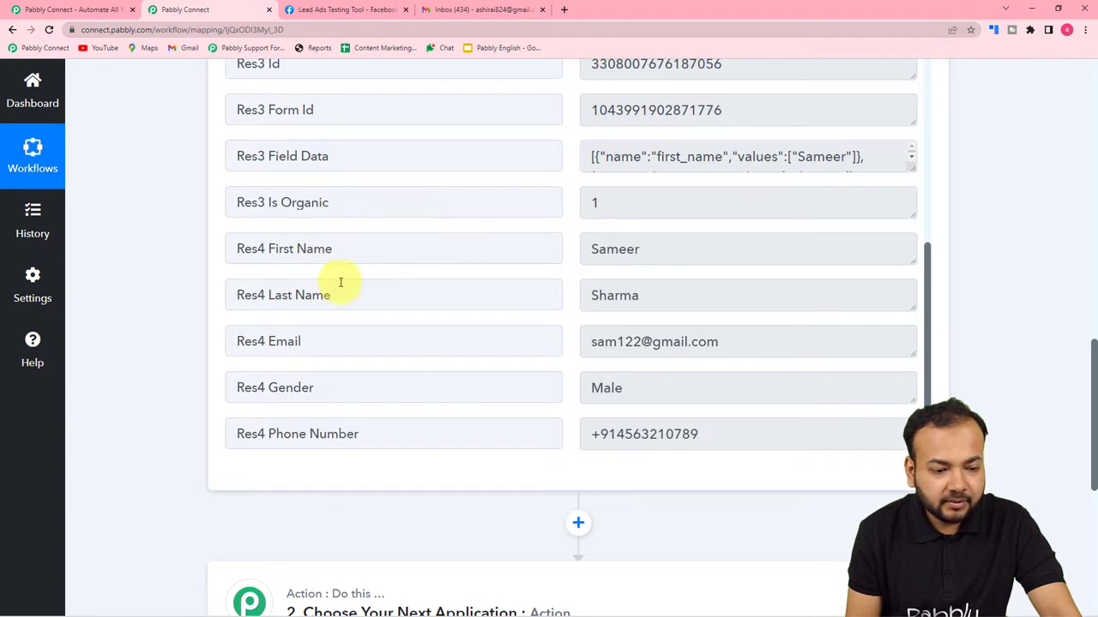
scroll(335, 309, down, 1)
scroll(360, 299, down, 1)
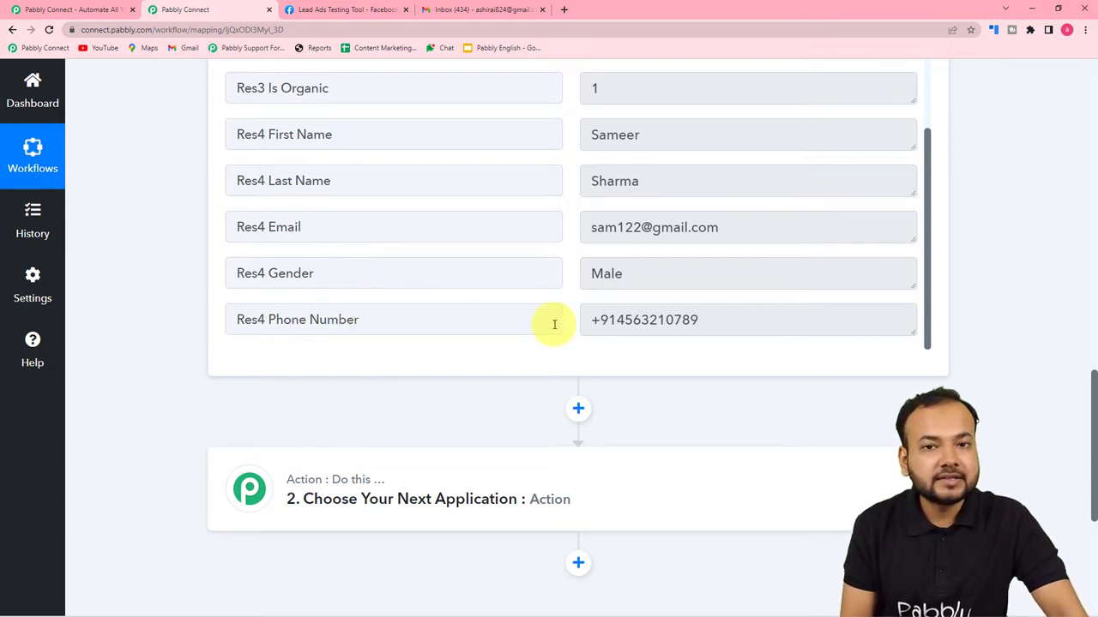
scroll(164, 289, down, 2)
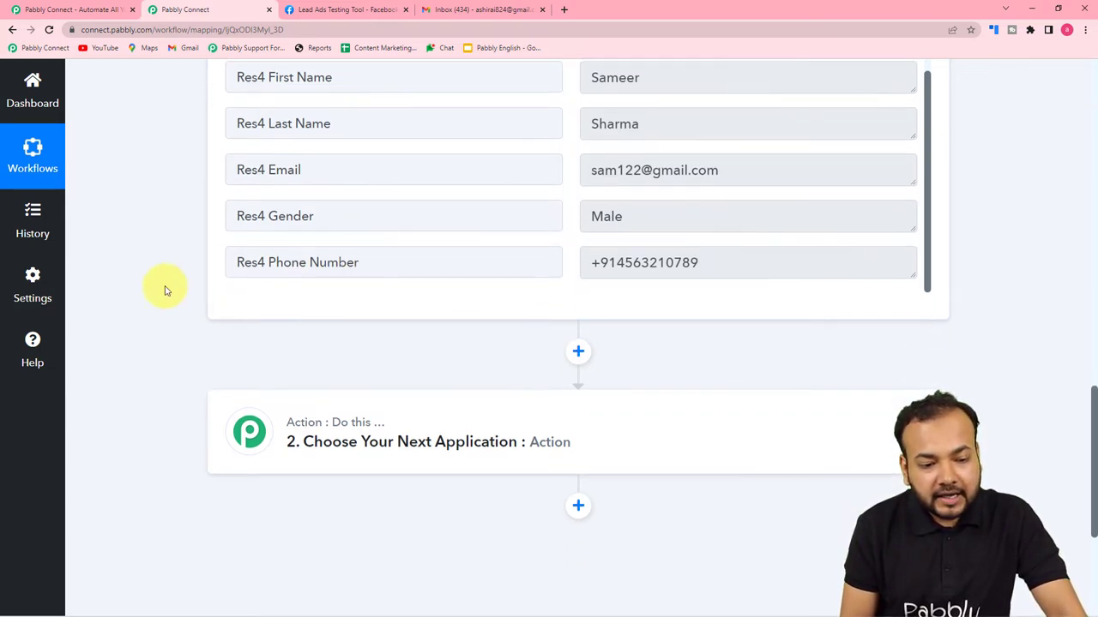
scroll(164, 289, down, 1)
click(445, 237)
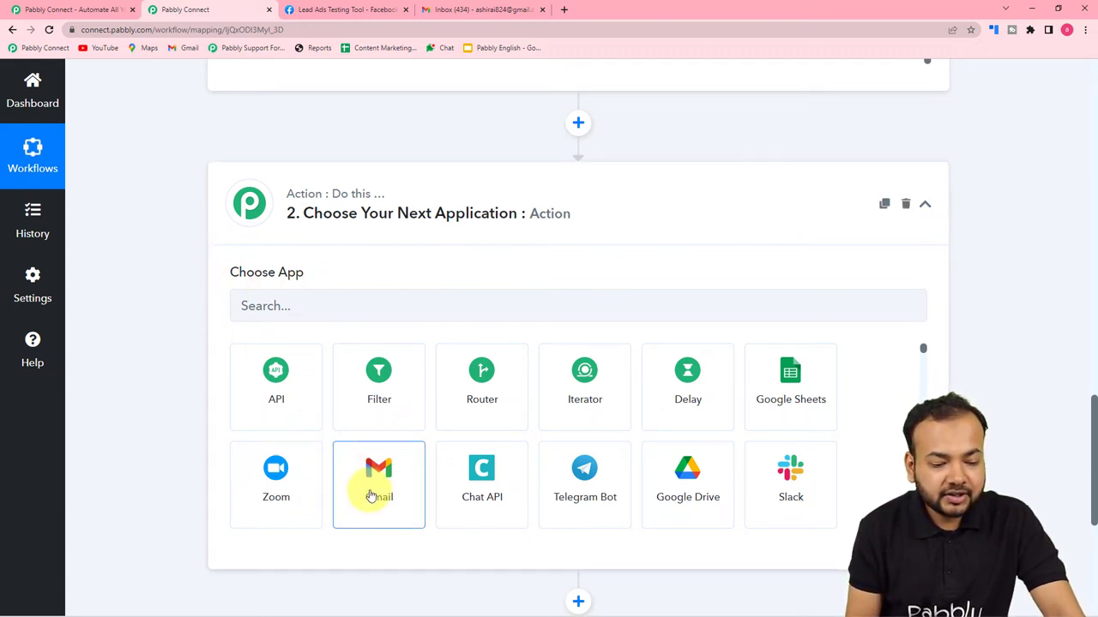
Set the action app to Gmail with the Send Email event.
click(370, 496)
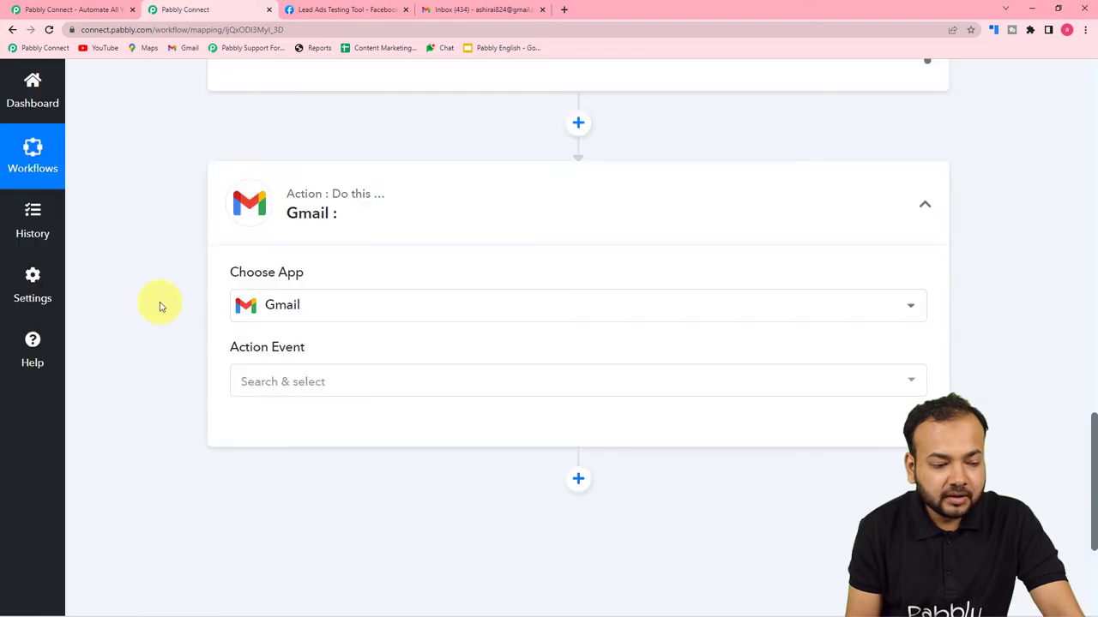
scroll(214, 283, down, 2)
click(319, 211)
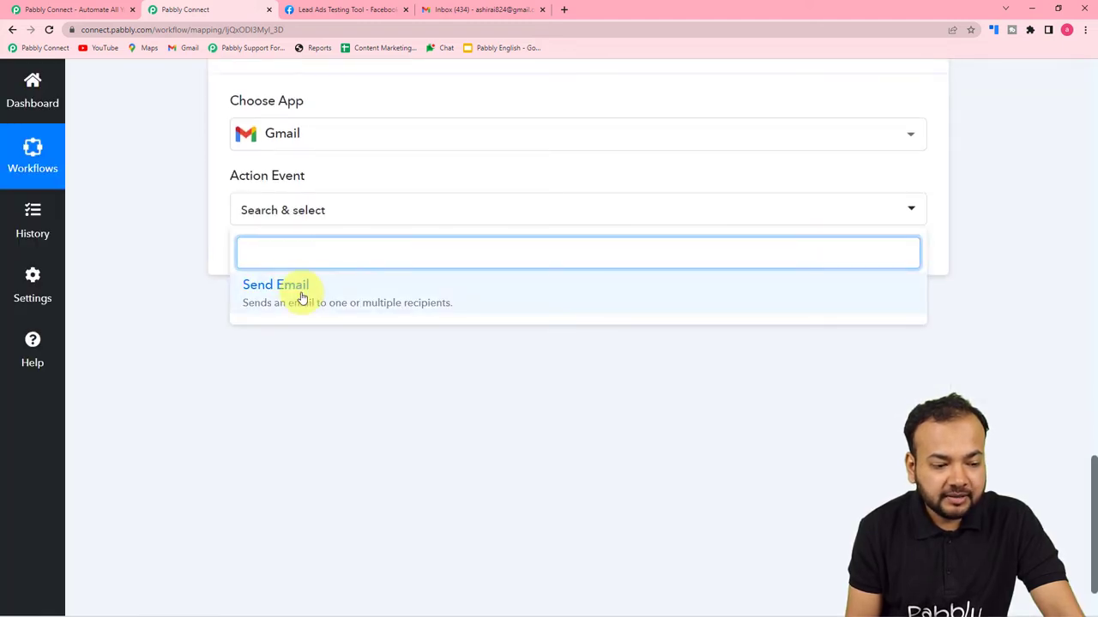
click(302, 298)
Add a new Gmail connection by signing in with a Google account and granting access.
click(263, 261)
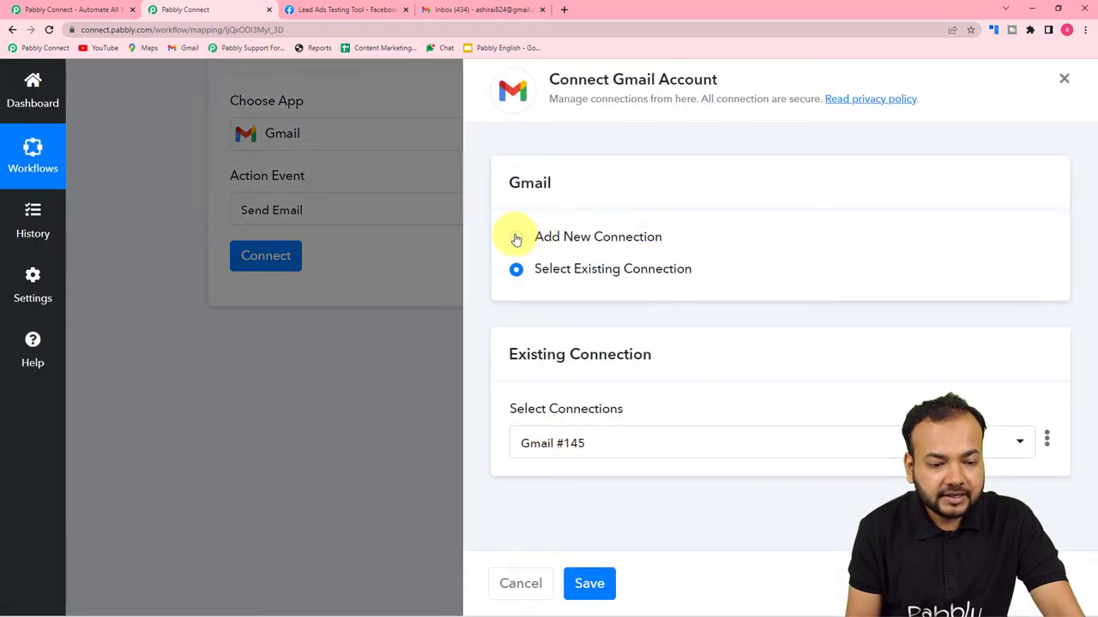
click(516, 237)
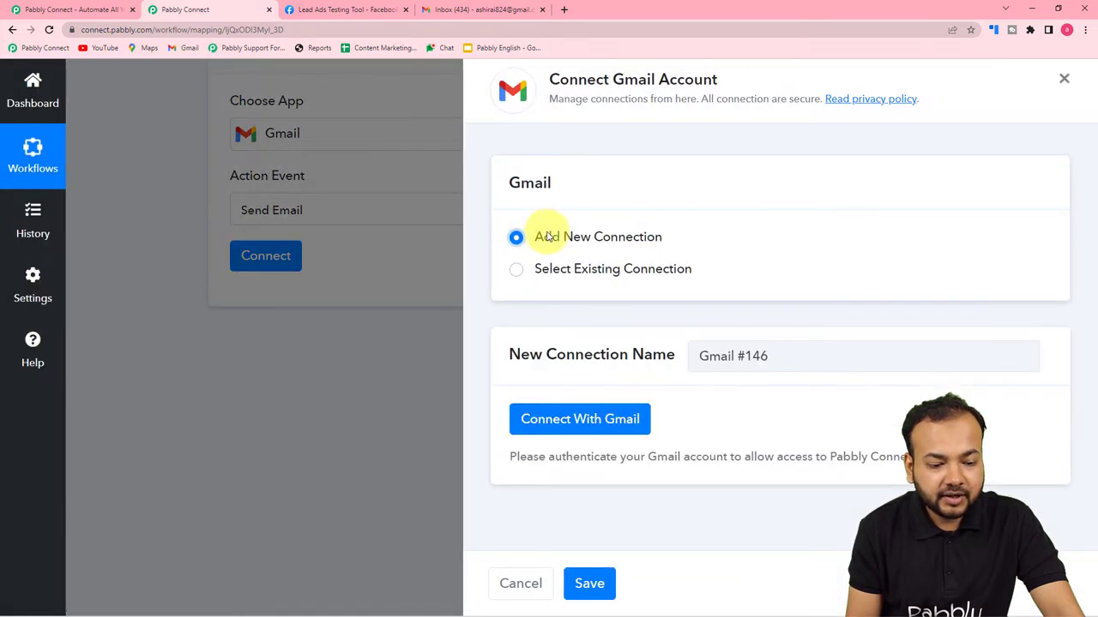
click(559, 419)
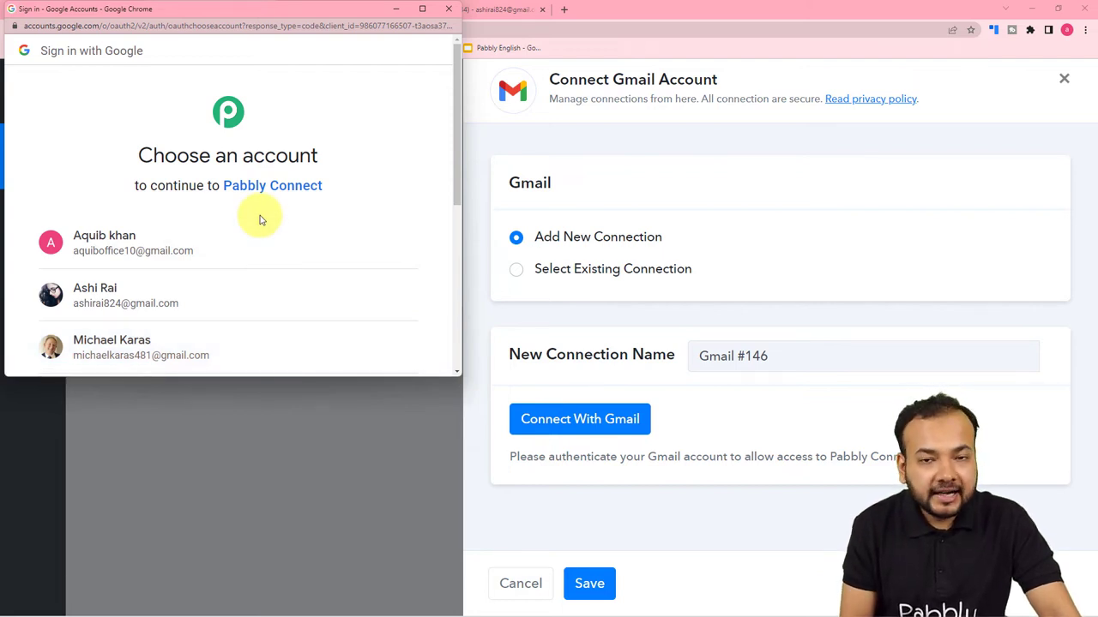
click(171, 288)
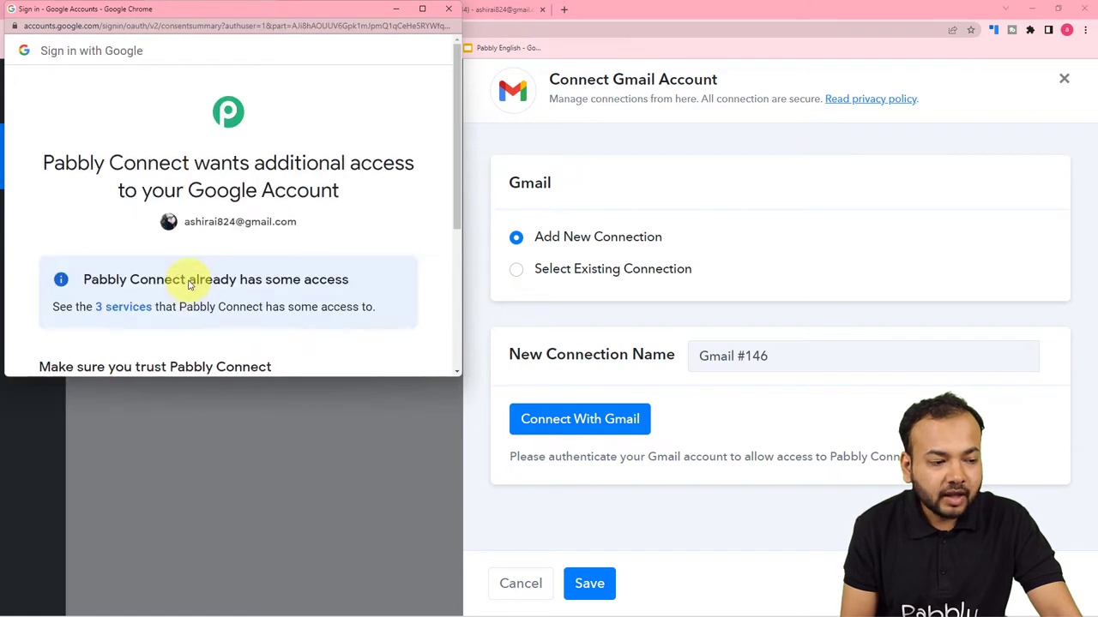
scroll(206, 218, down, 3)
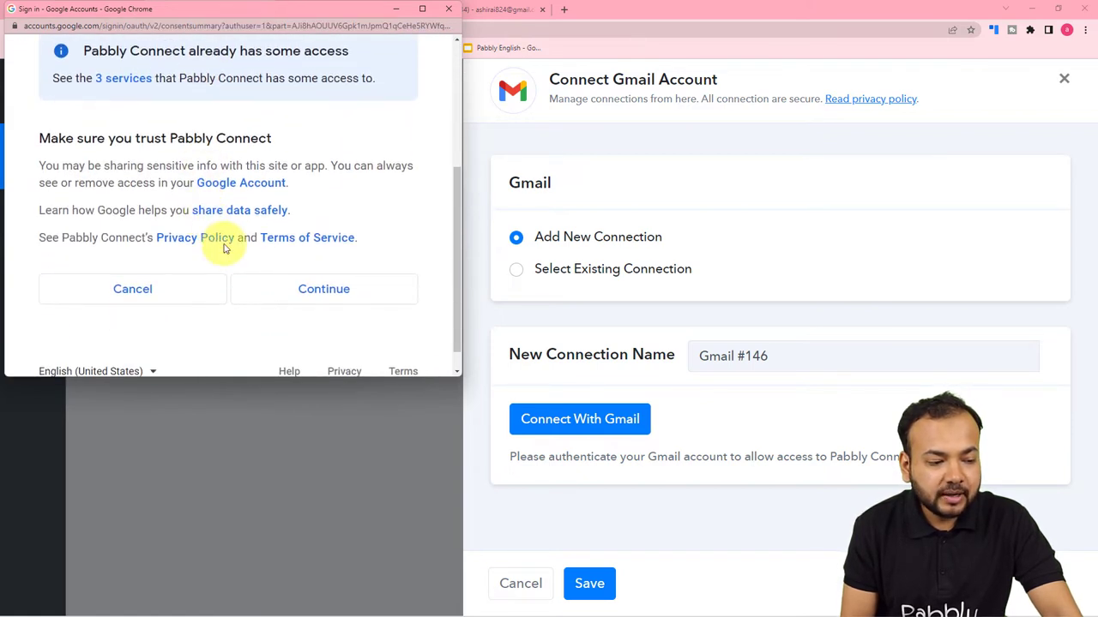
click(262, 302)
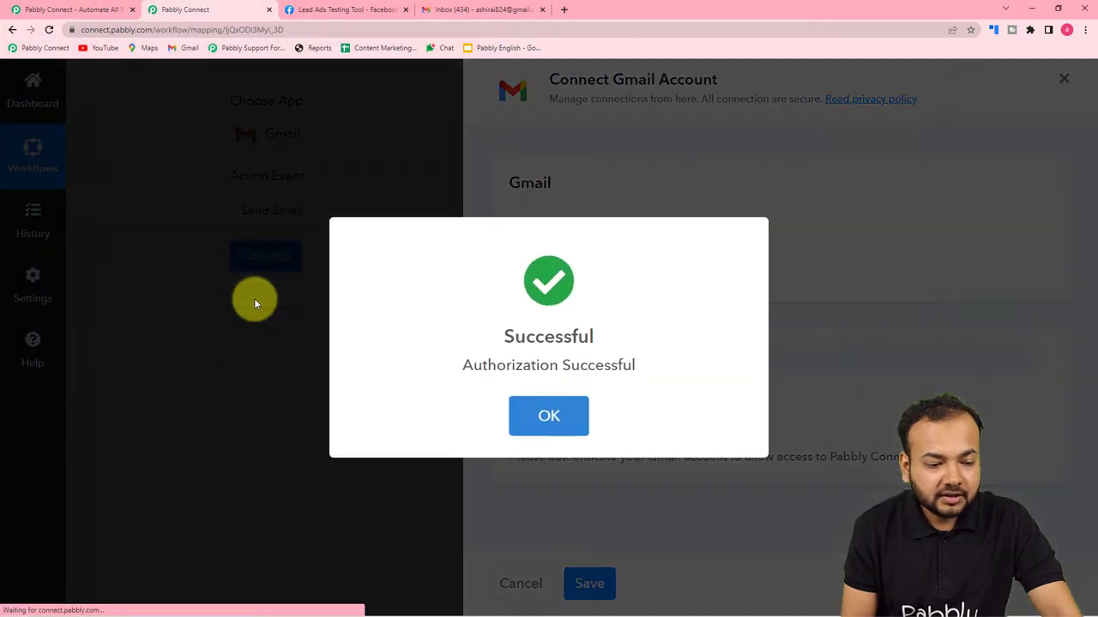
Enter the owner's own Gmail address in the Recipient Email Addresses field.
scroll(255, 302, down, 1)
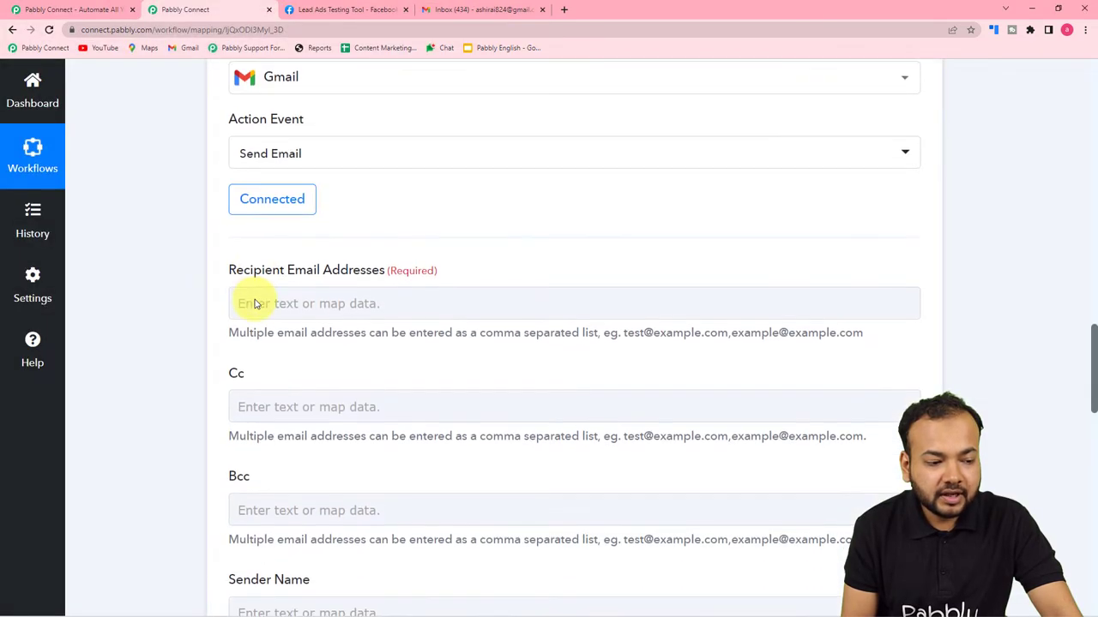
scroll(143, 216, down, 2)
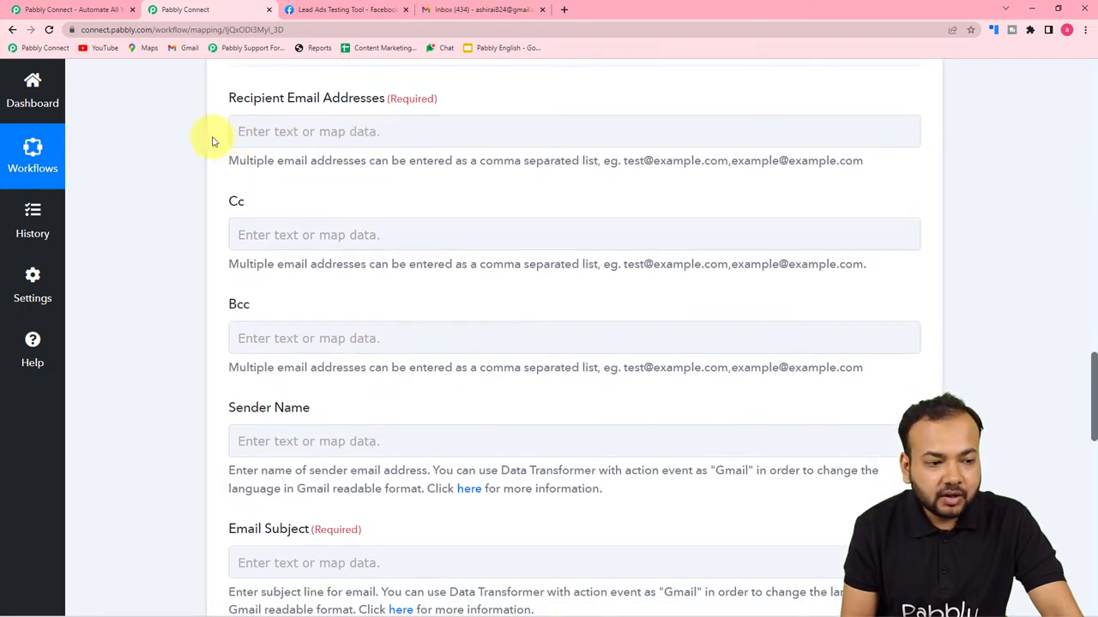
scroll(211, 163, up, 4)
scroll(211, 163, up, 4)
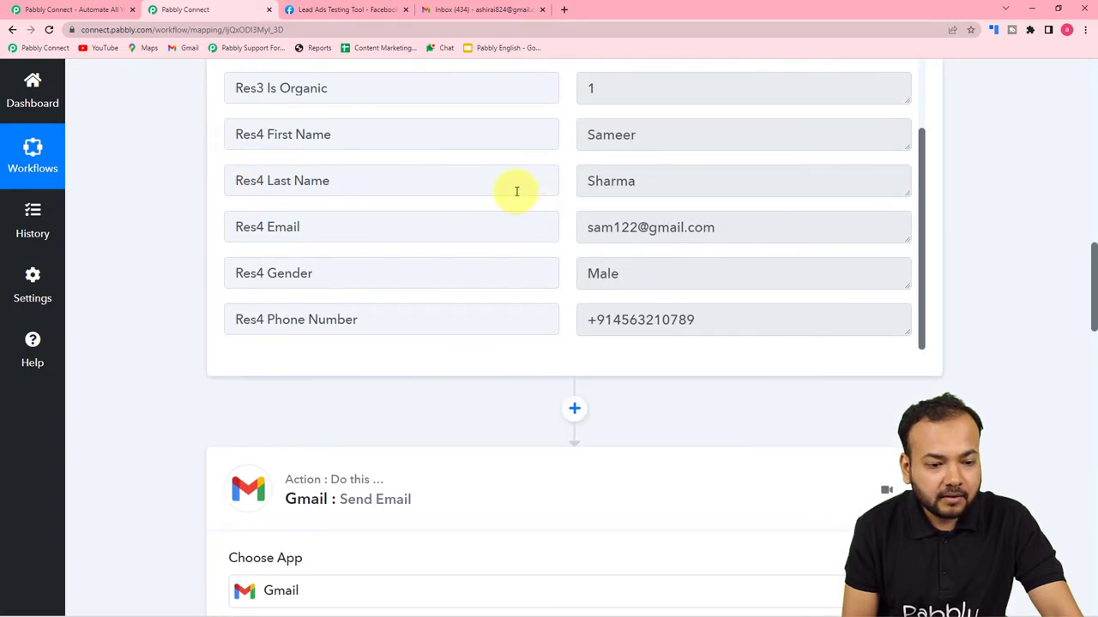
scroll(186, 193, down, 7)
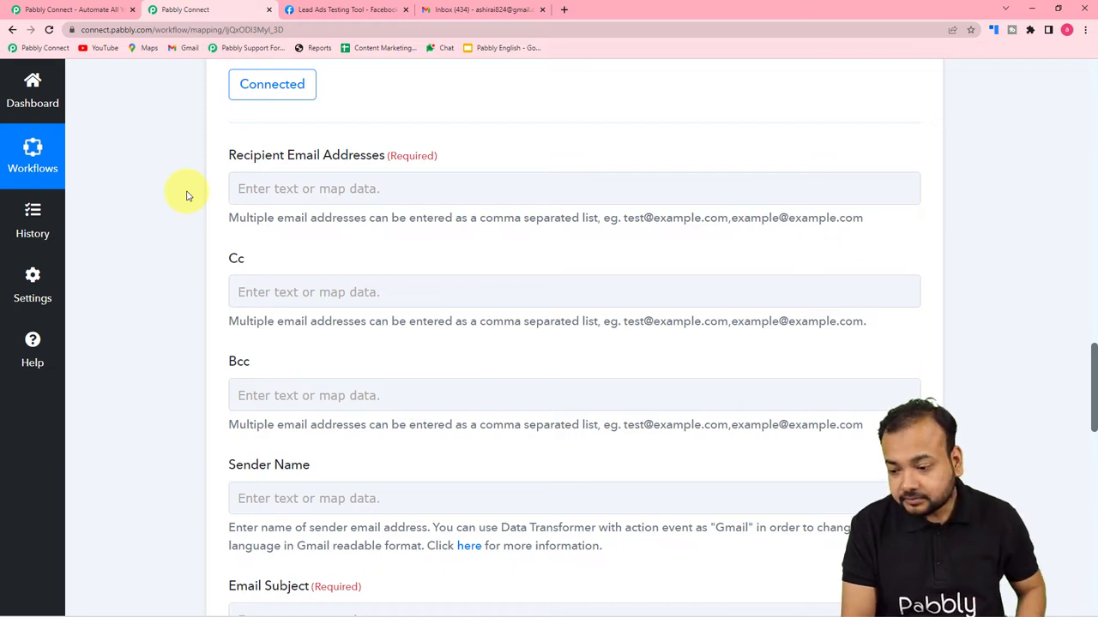
click(360, 188)
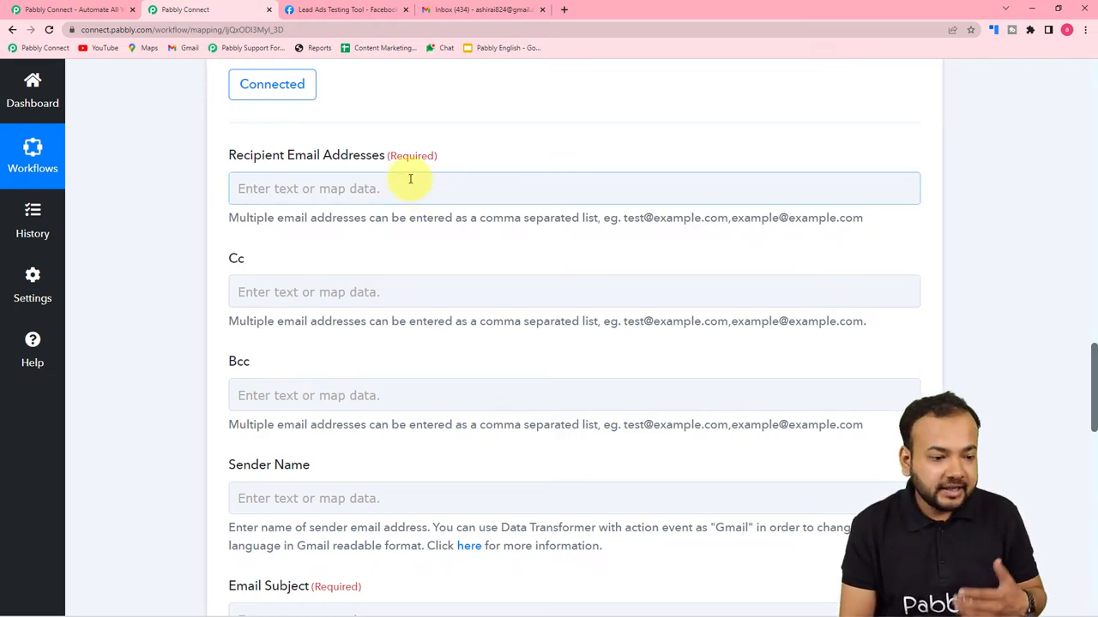
click(412, 192)
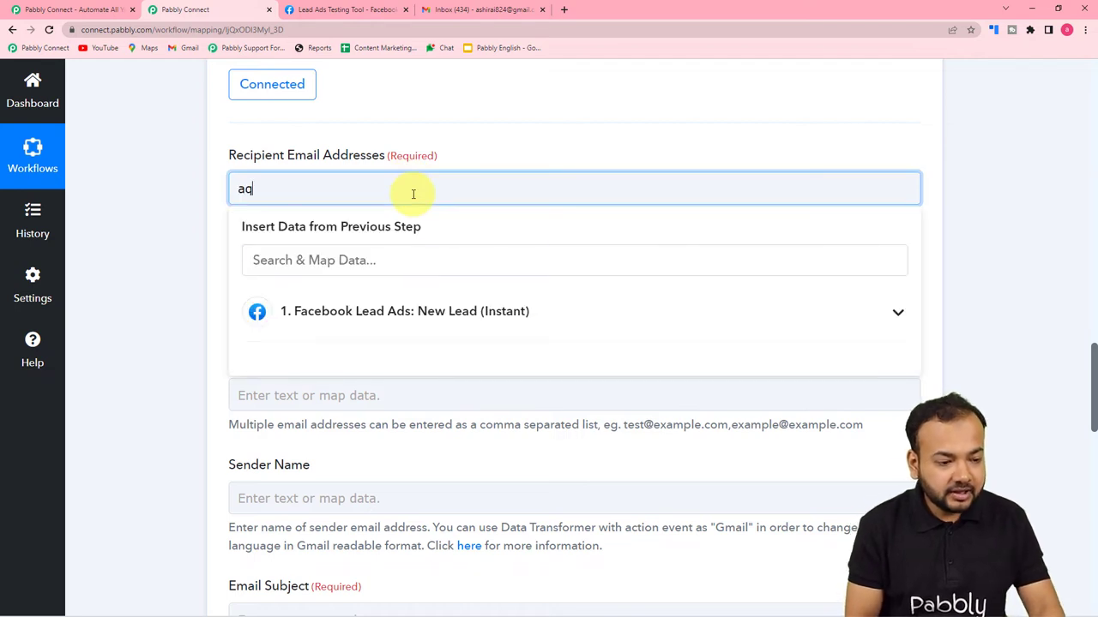
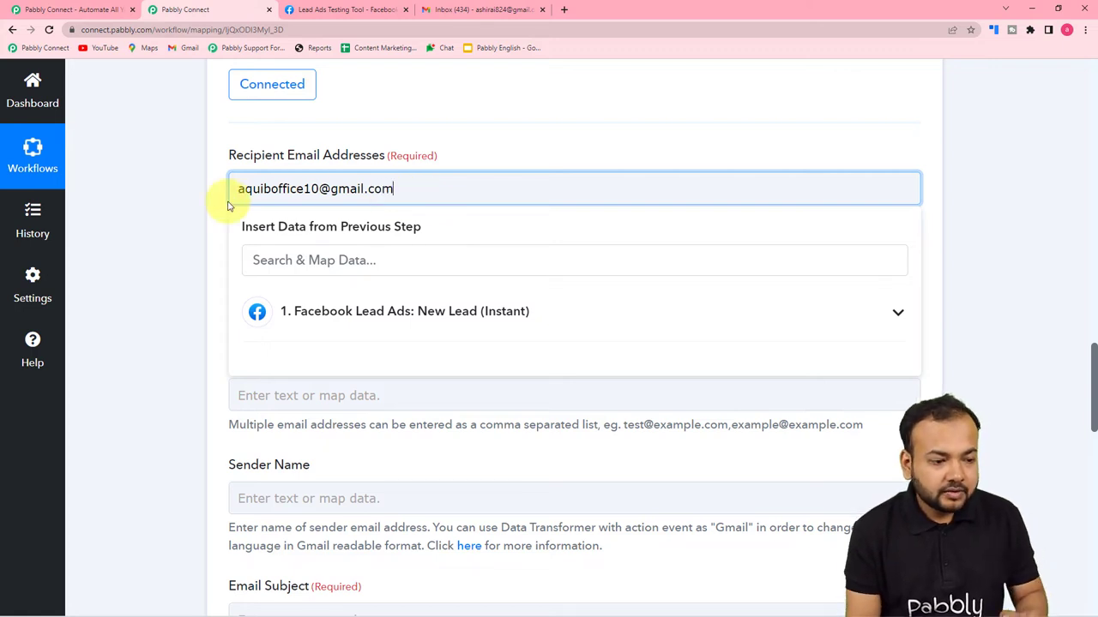
click(210, 201)
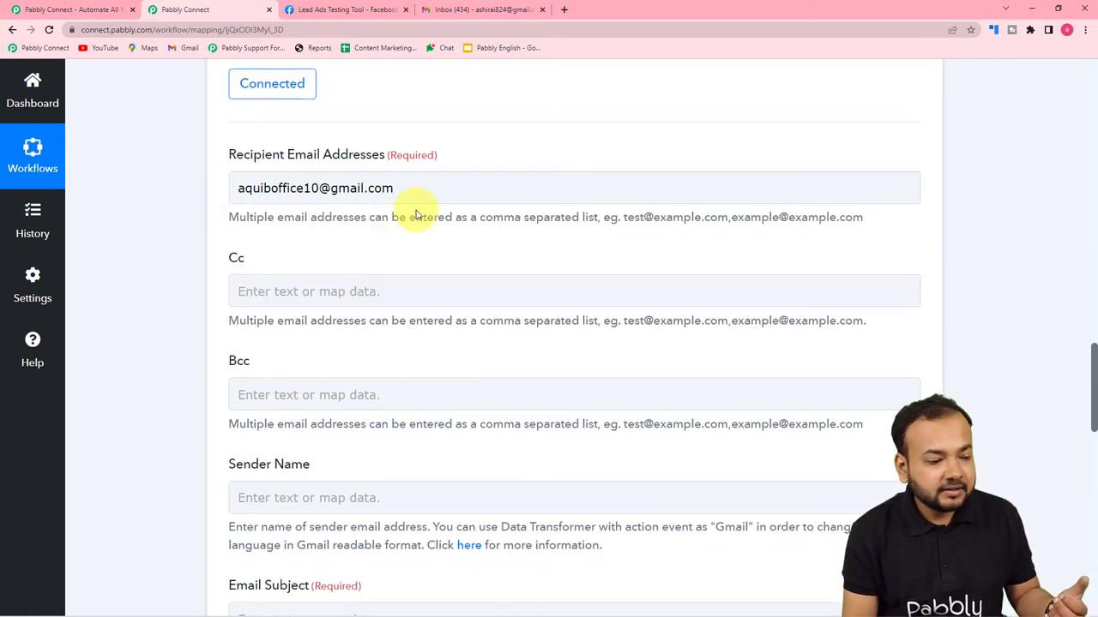
scroll(416, 214, down, 2)
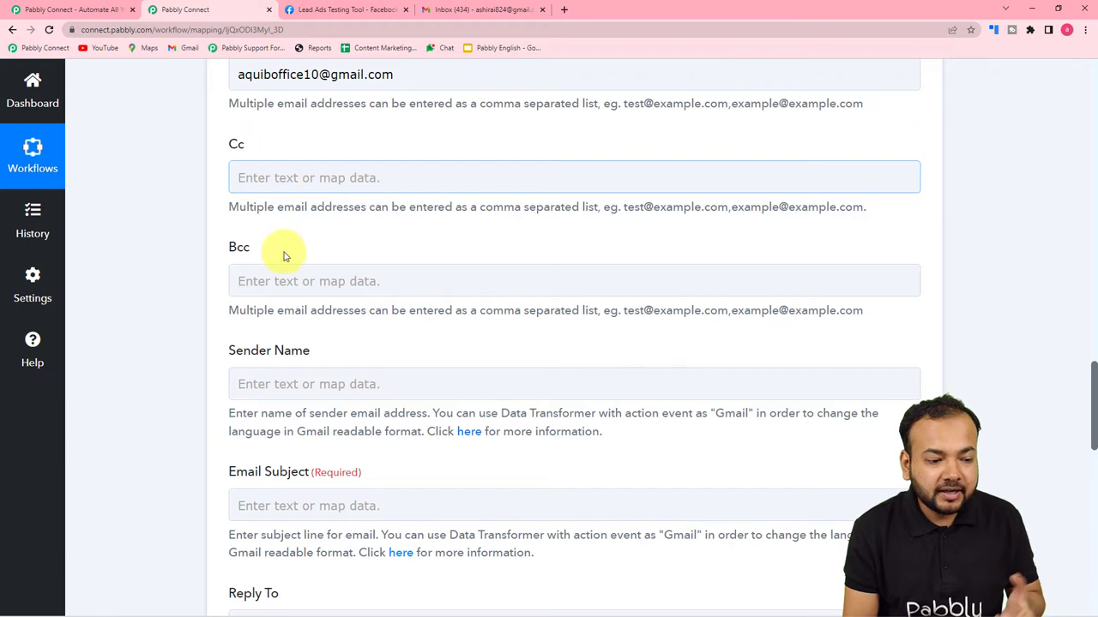
Enter 'Facebook Lead ads' as the sender name and 'New Lead Captured' as the email subject.
scroll(303, 308, down, 3)
click(342, 215)
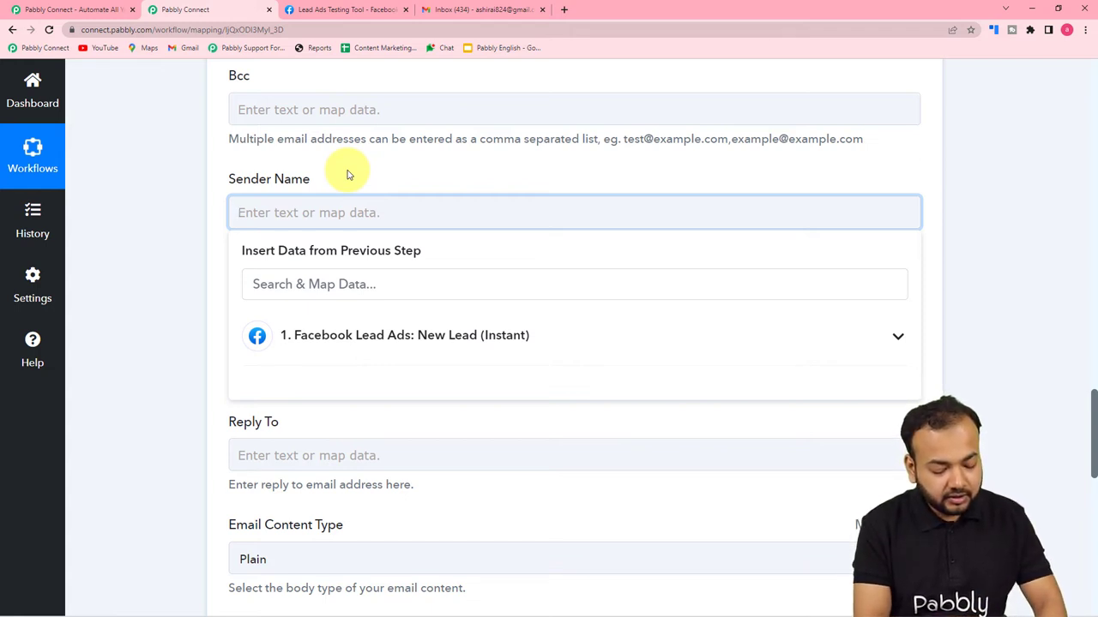
text(FAc)
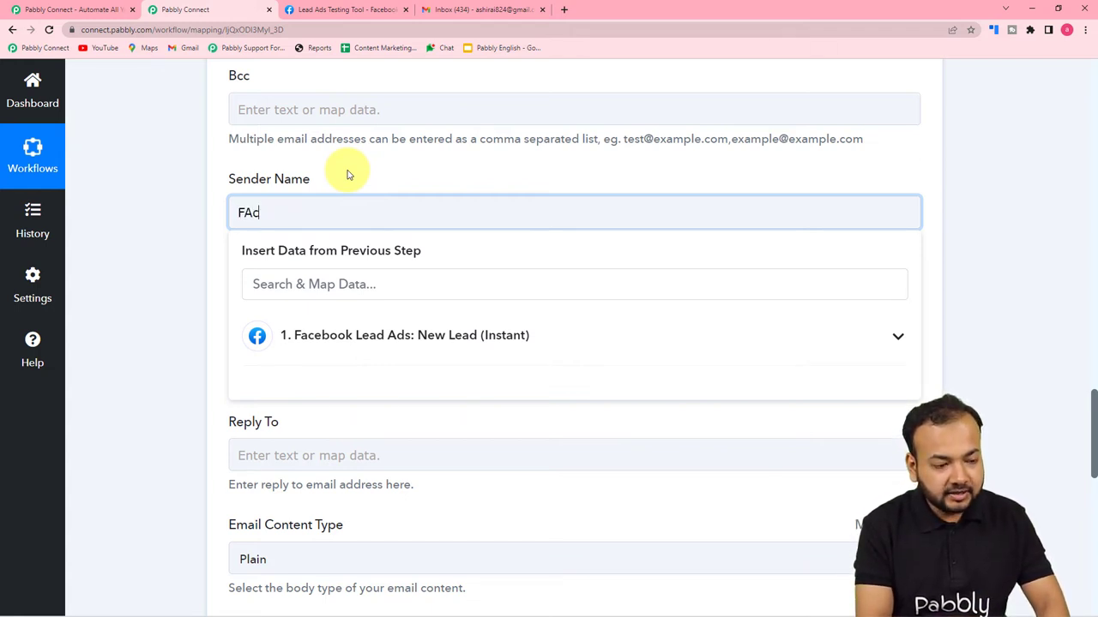
text(ebookj)
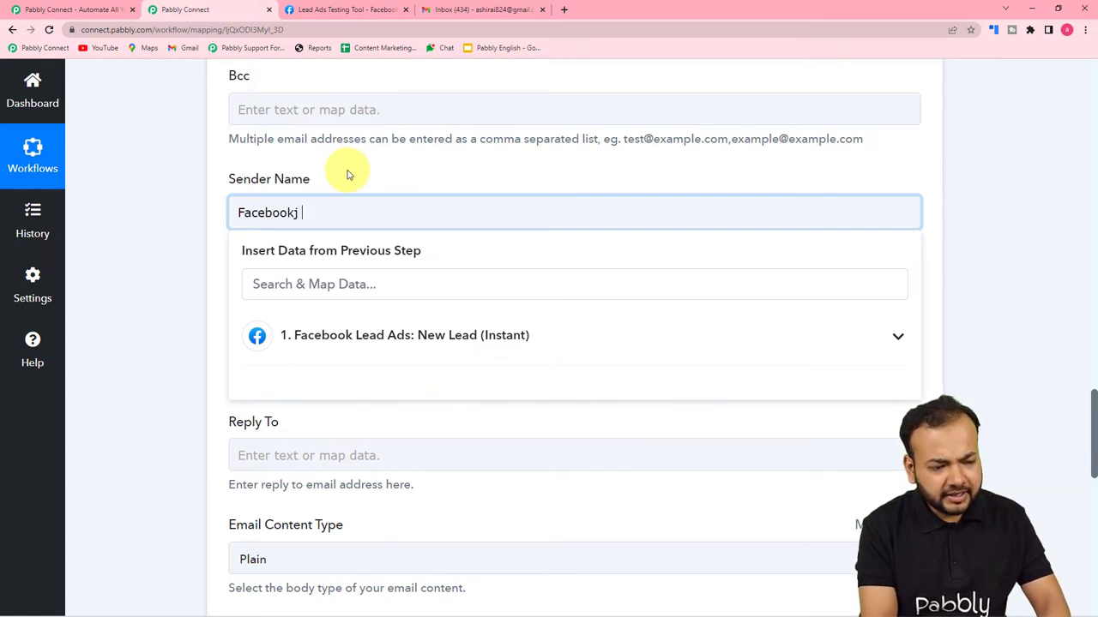
key(BackSpace)
key(BackSpace)
text( Lead ads)
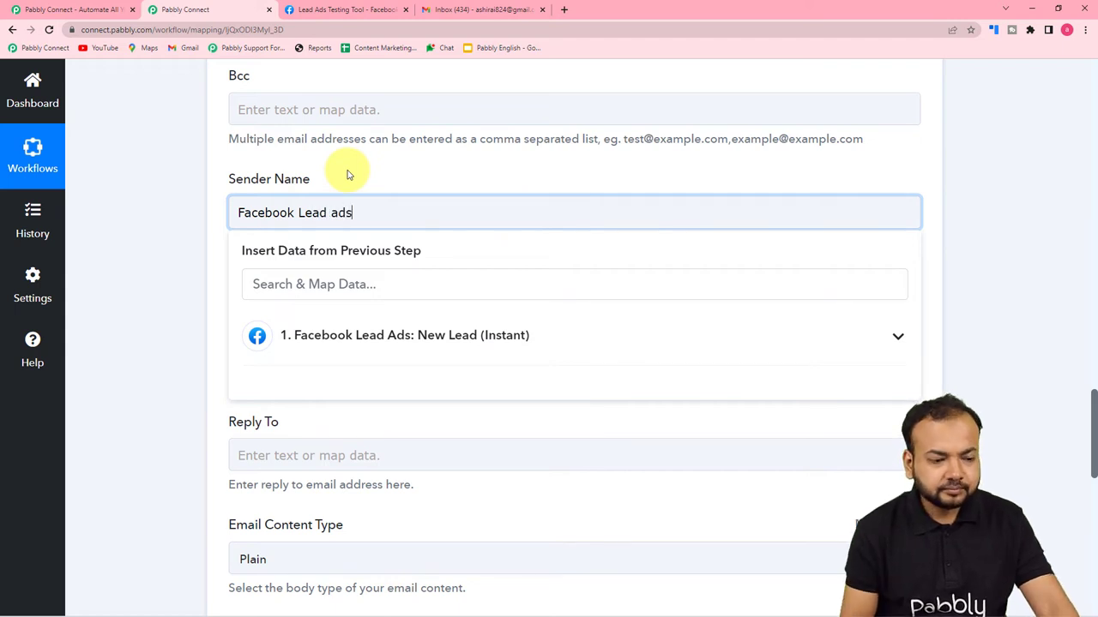
click(115, 169)
scroll(115, 169, down, 3)
click(302, 163)
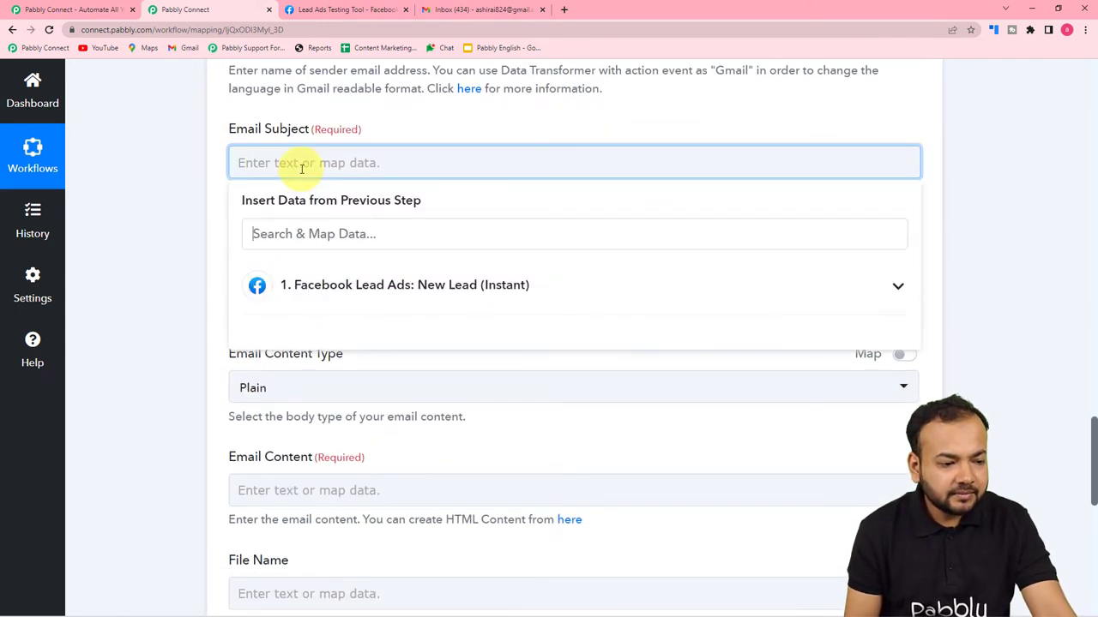
text(Ne)
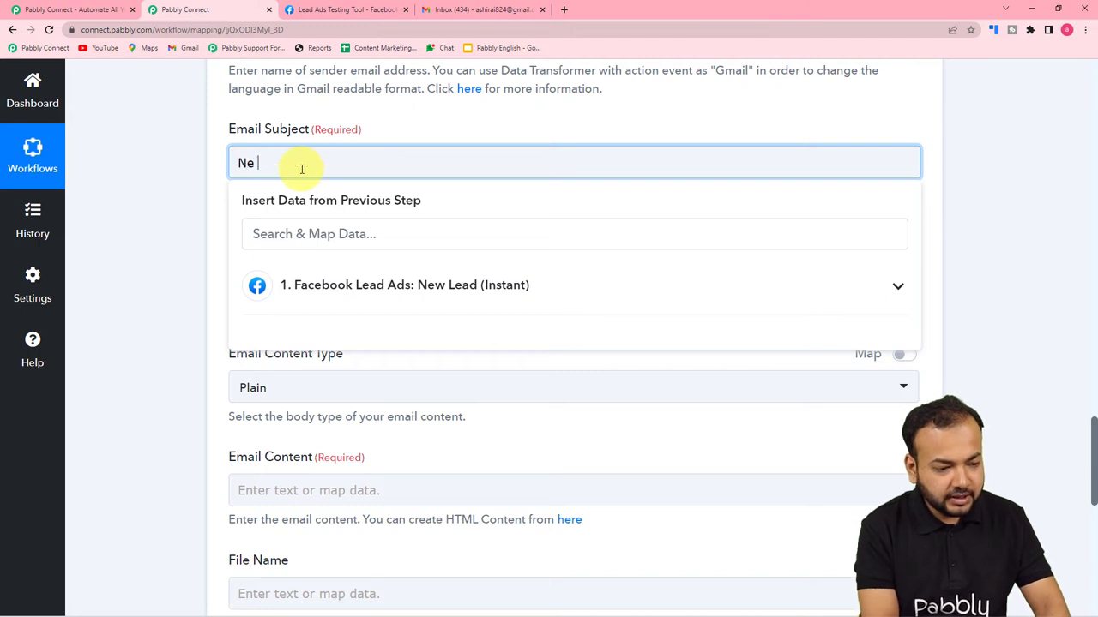
text(w Lea)
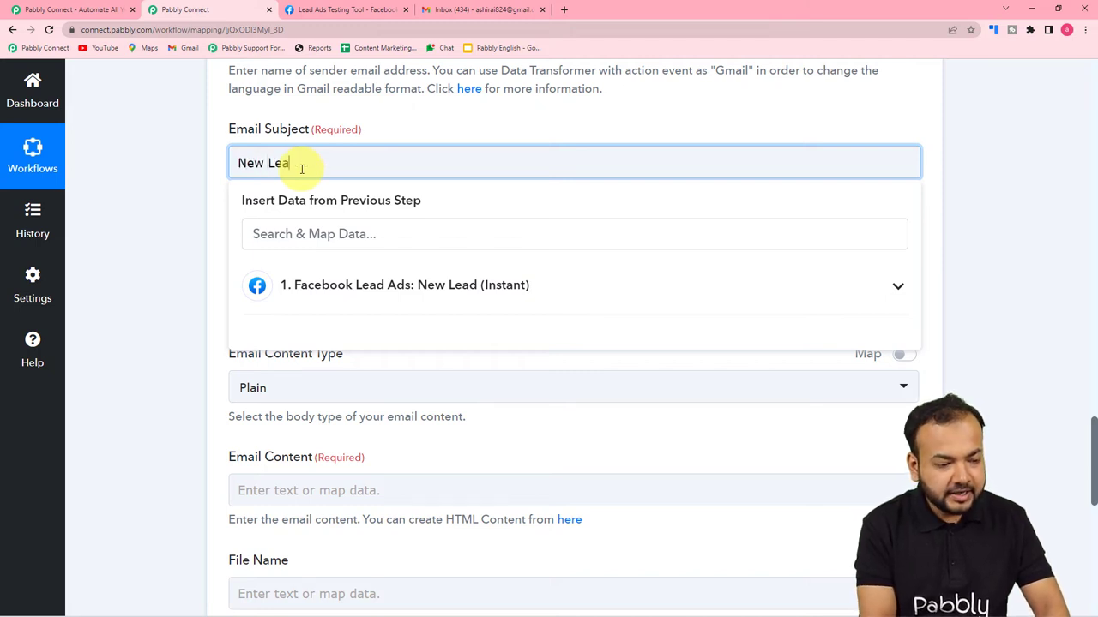
text(d Captured)
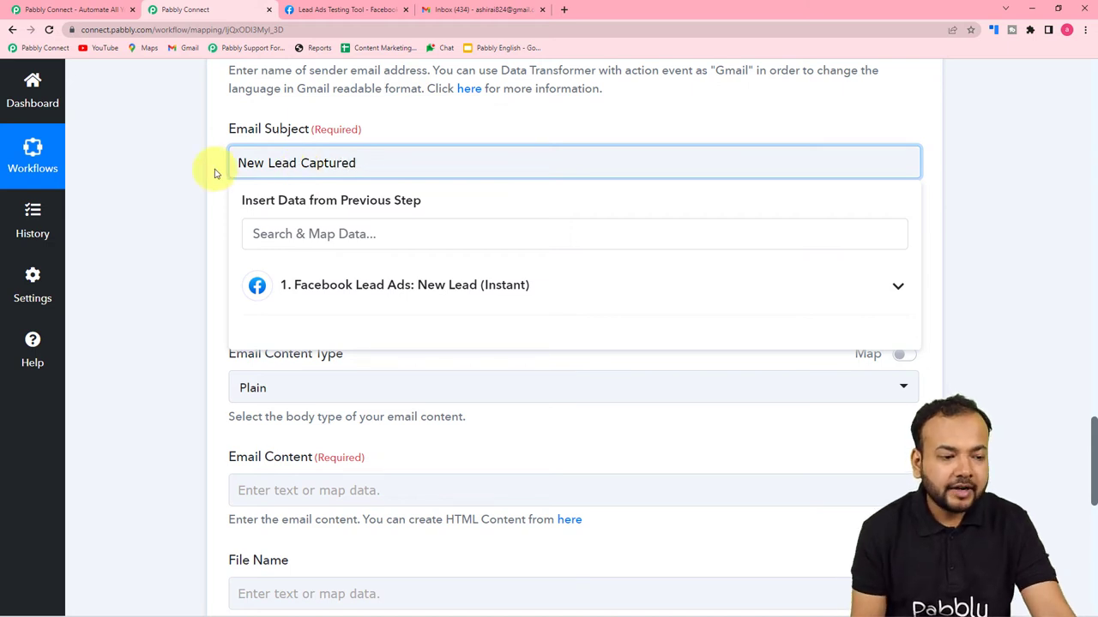
click(215, 171)
Keep the email content type as Plain, then check the body and optional attachment fields.
scroll(208, 171, down, 2)
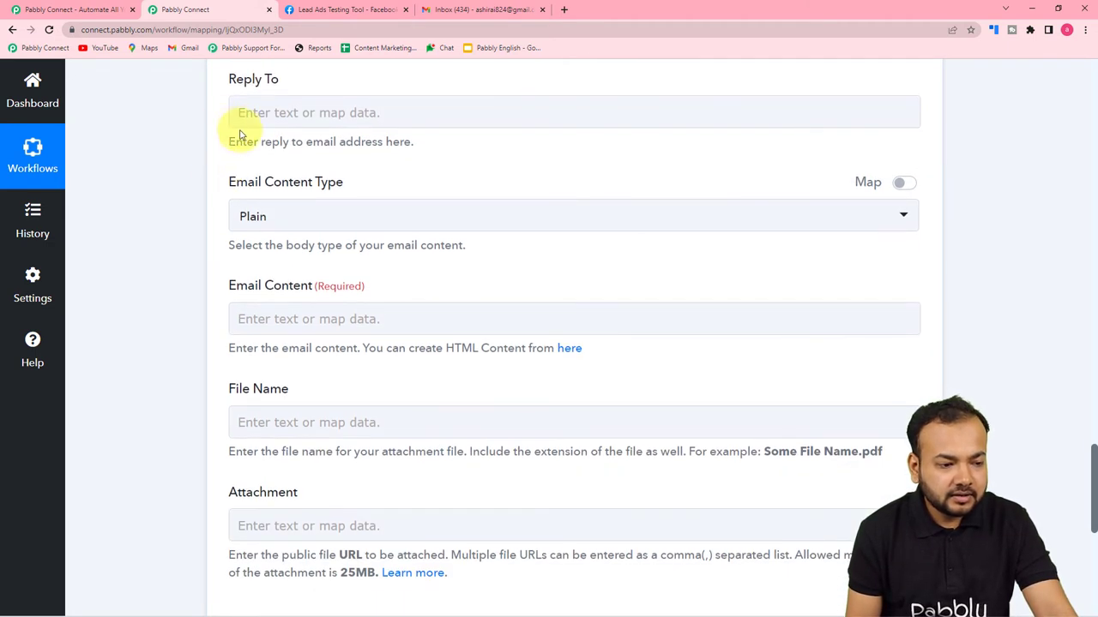
scroll(240, 143, down, 2)
scroll(290, 120, up, 1)
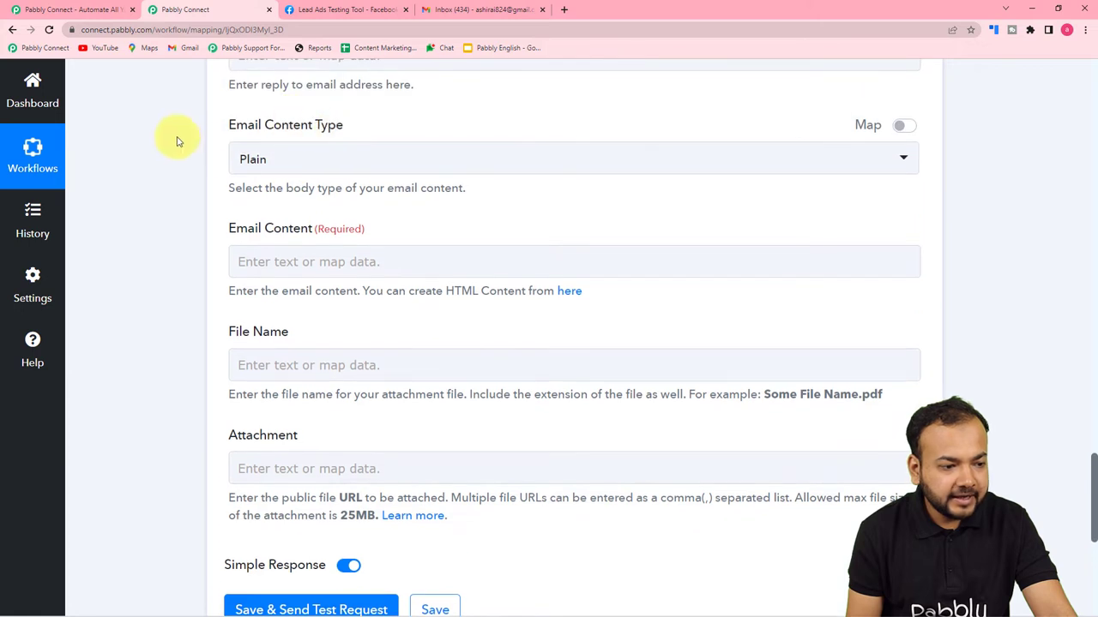
click(313, 167)
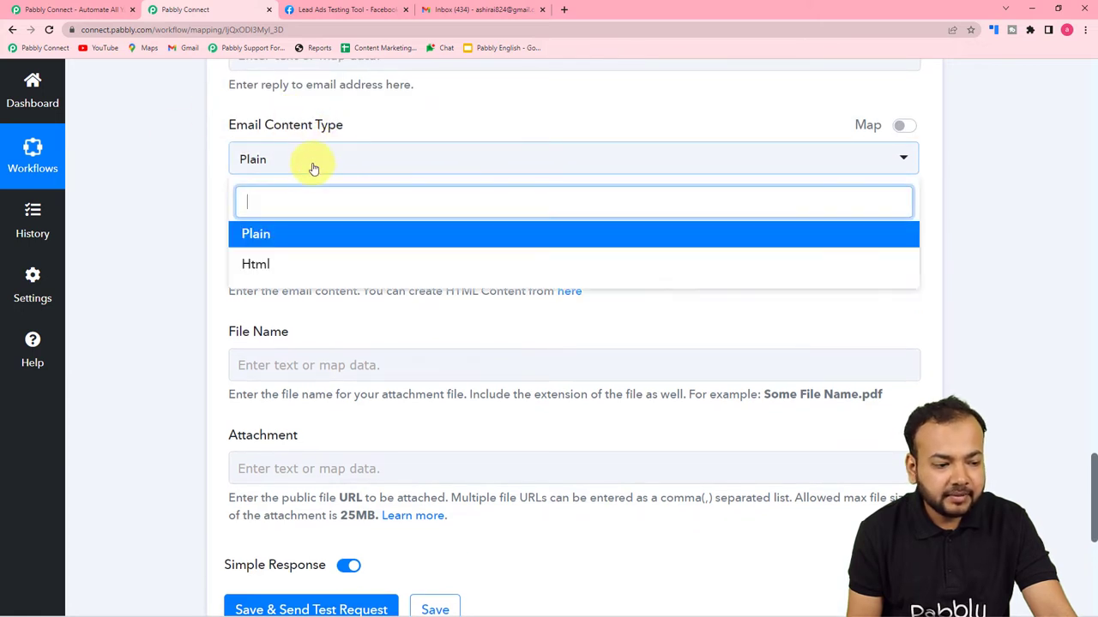
click(265, 242)
scroll(210, 199, down, 1)
click(347, 150)
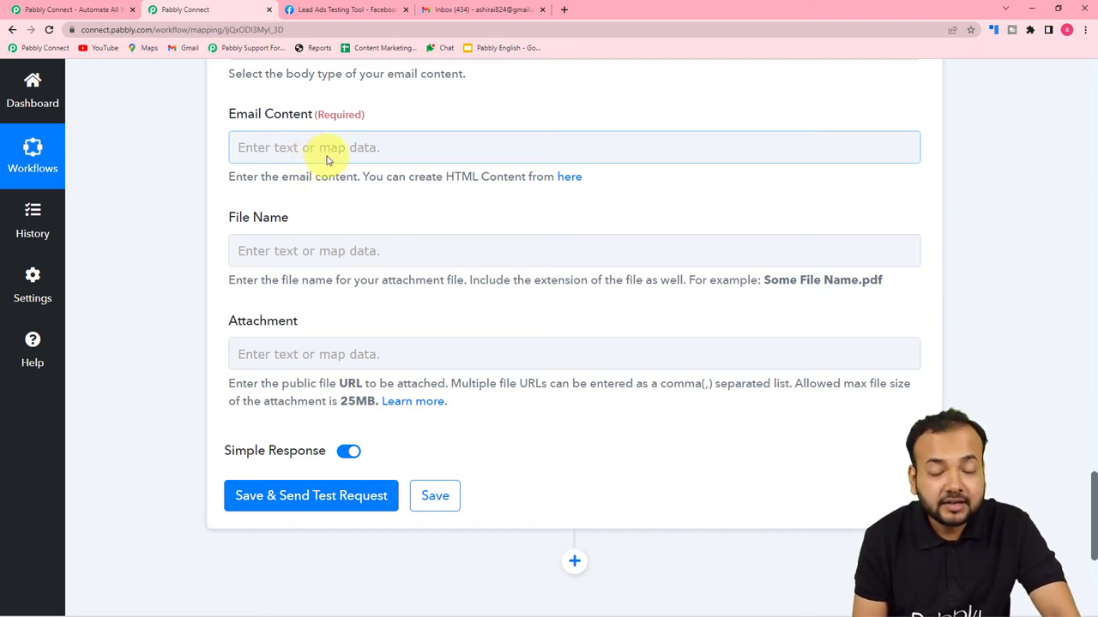
scroll(326, 160, down, 1)
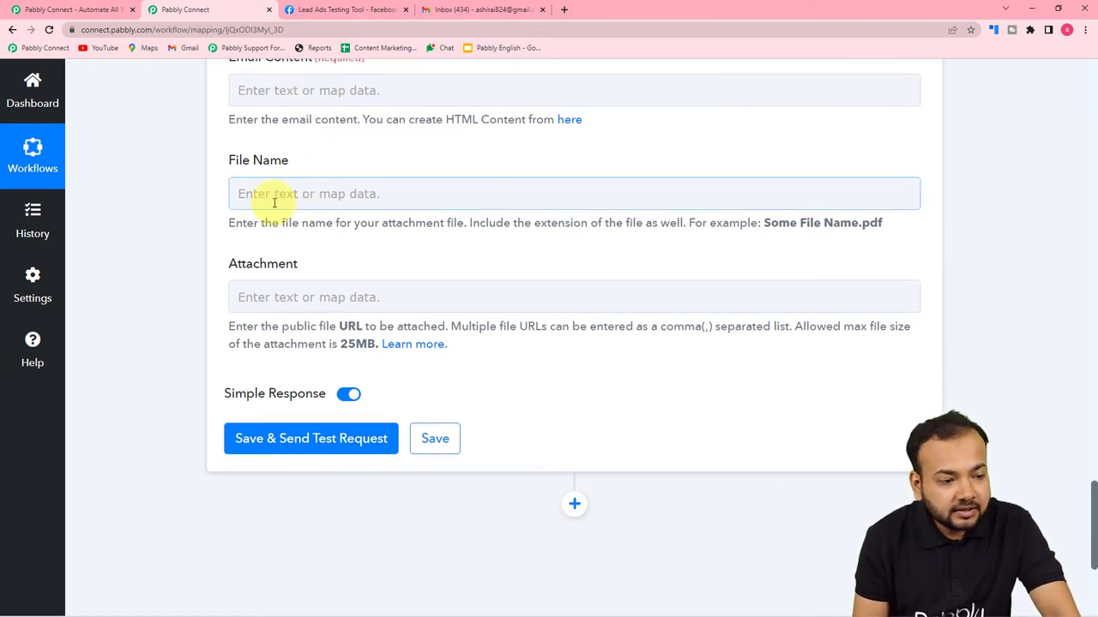
click(270, 198)
click(249, 291)
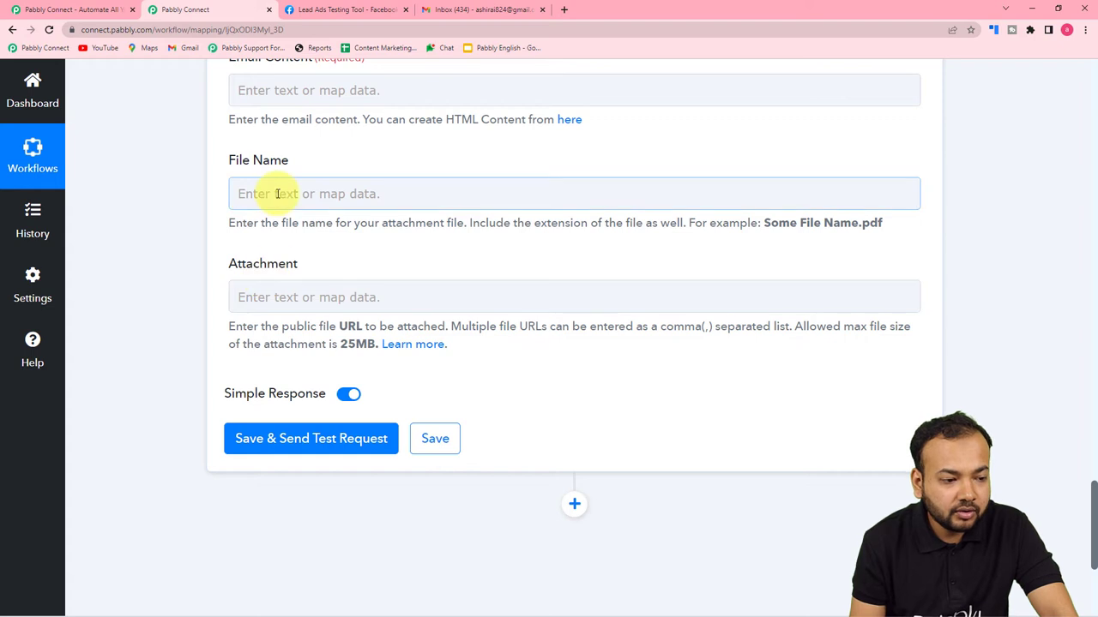
Paste the new-lead-assigned message signed 'From, Pabbly' into the email body, cursor on the blank line.
scroll(262, 328, up, 2)
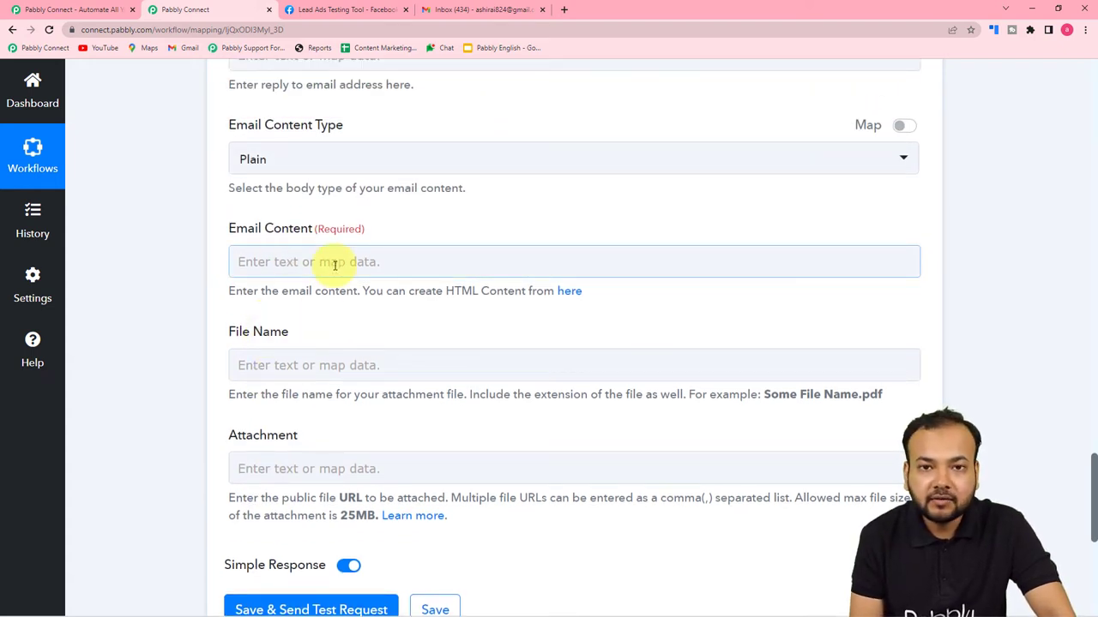
click(335, 265)
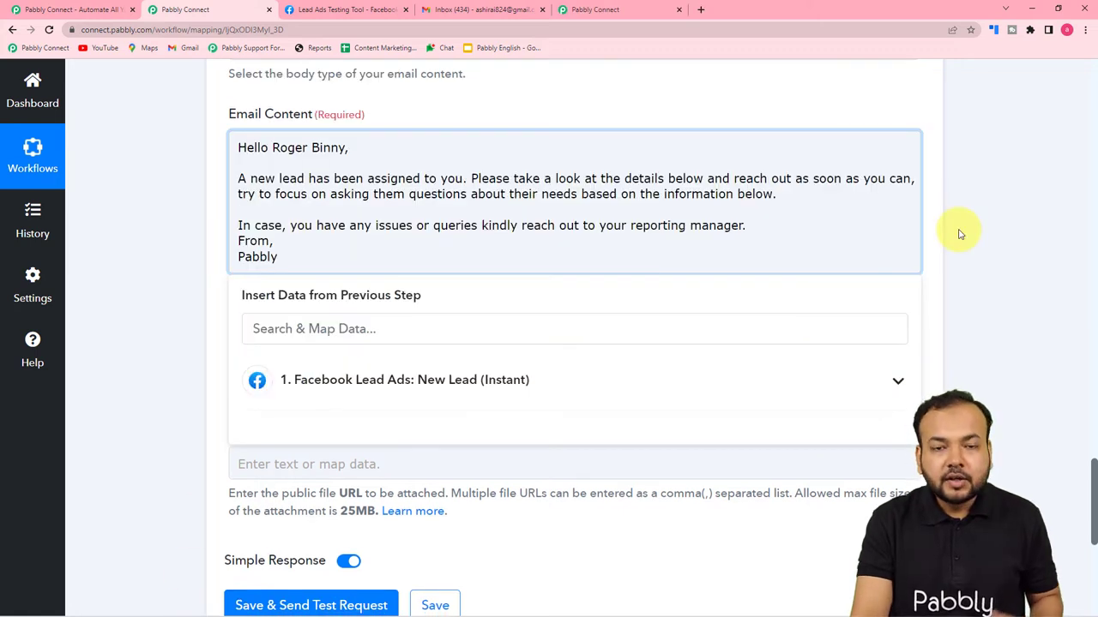
click(324, 211)
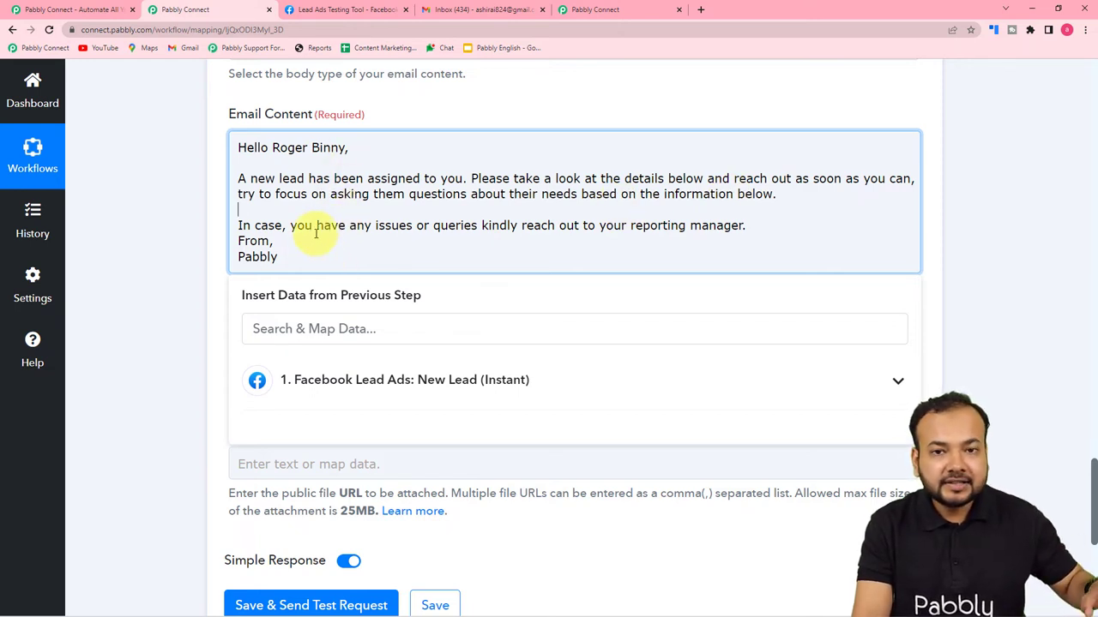
click(306, 213)
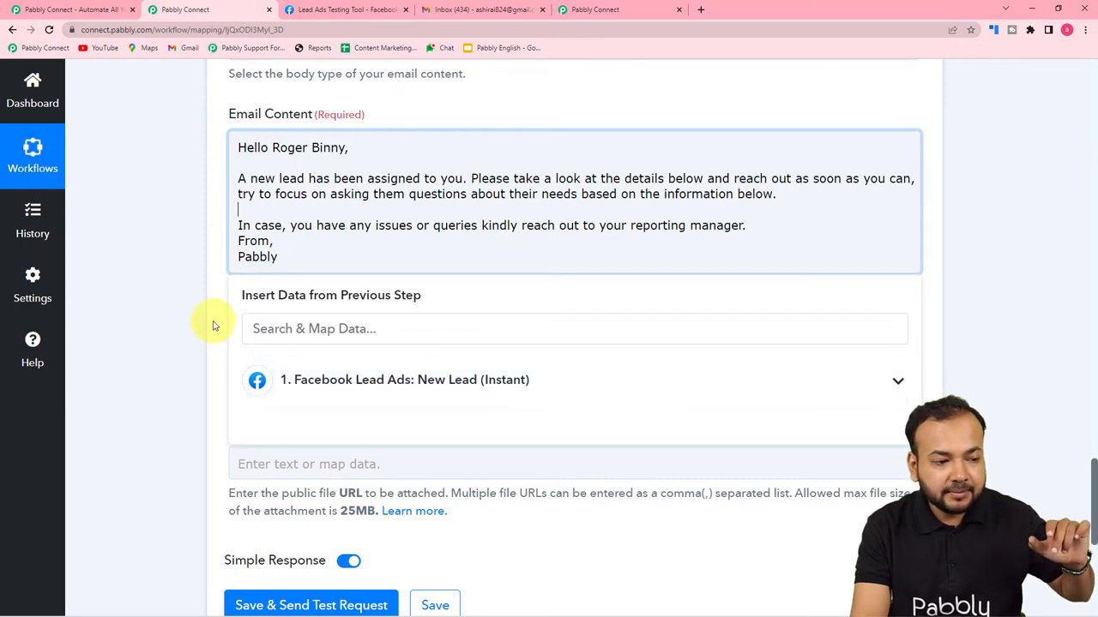
Add a 'Name:' line mapped to the Facebook lead's first and last name.
scroll(186, 350, up, 9)
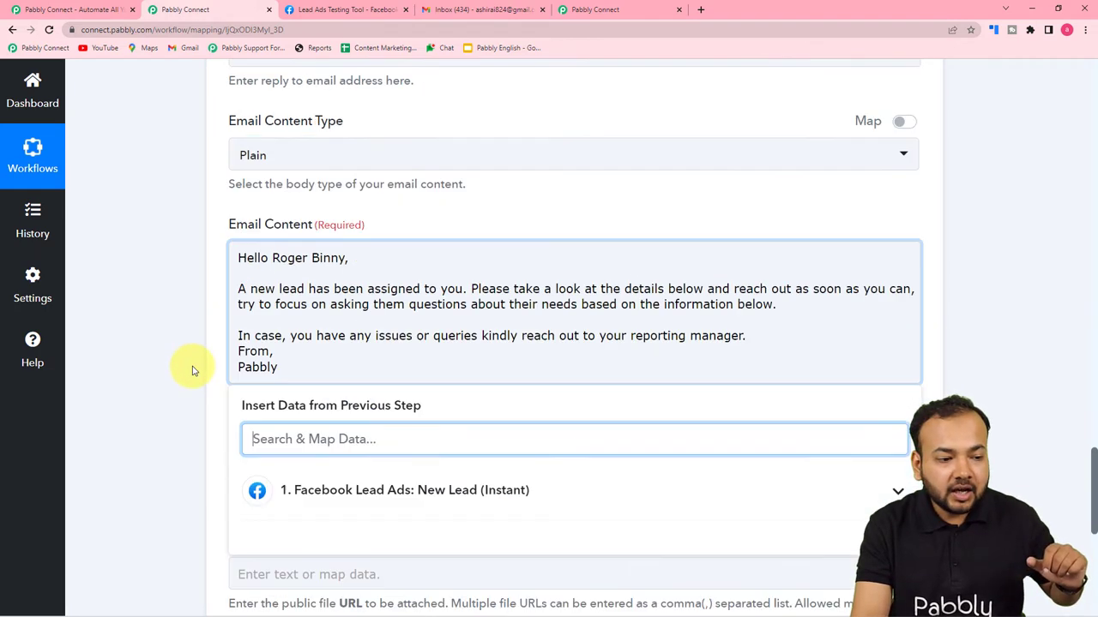
scroll(192, 370, up, 10)
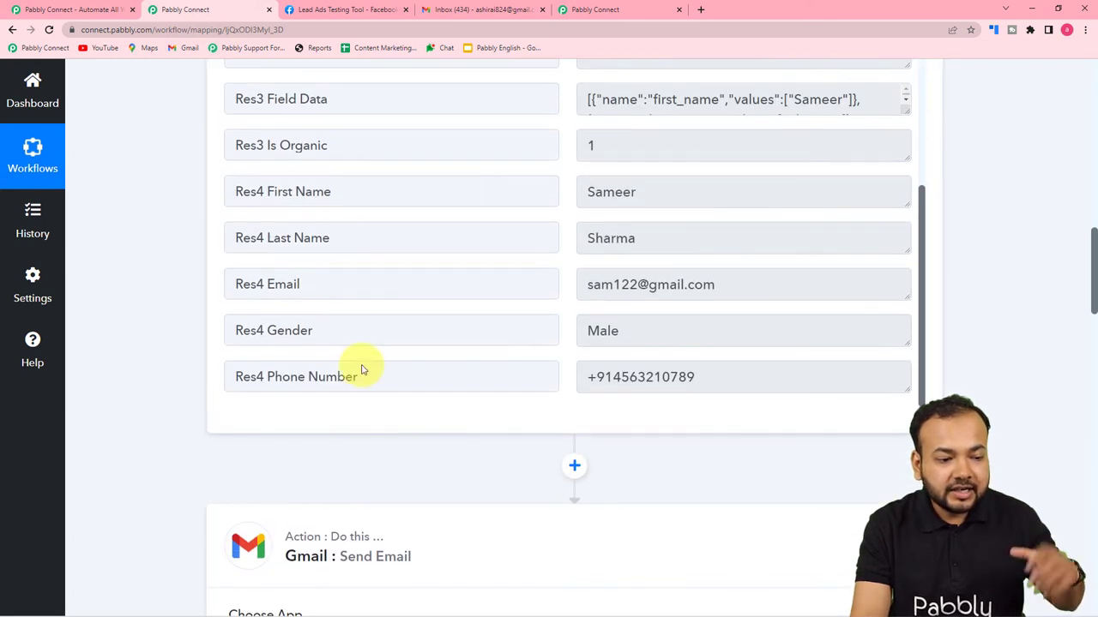
drag(1094, 271, 1049, 498)
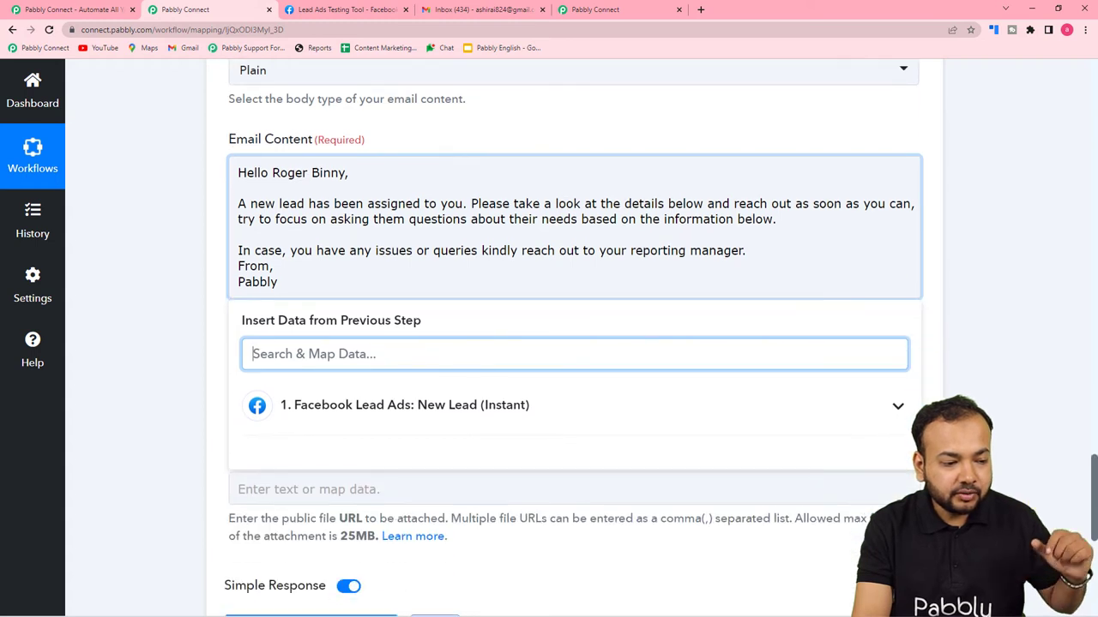
click(244, 237)
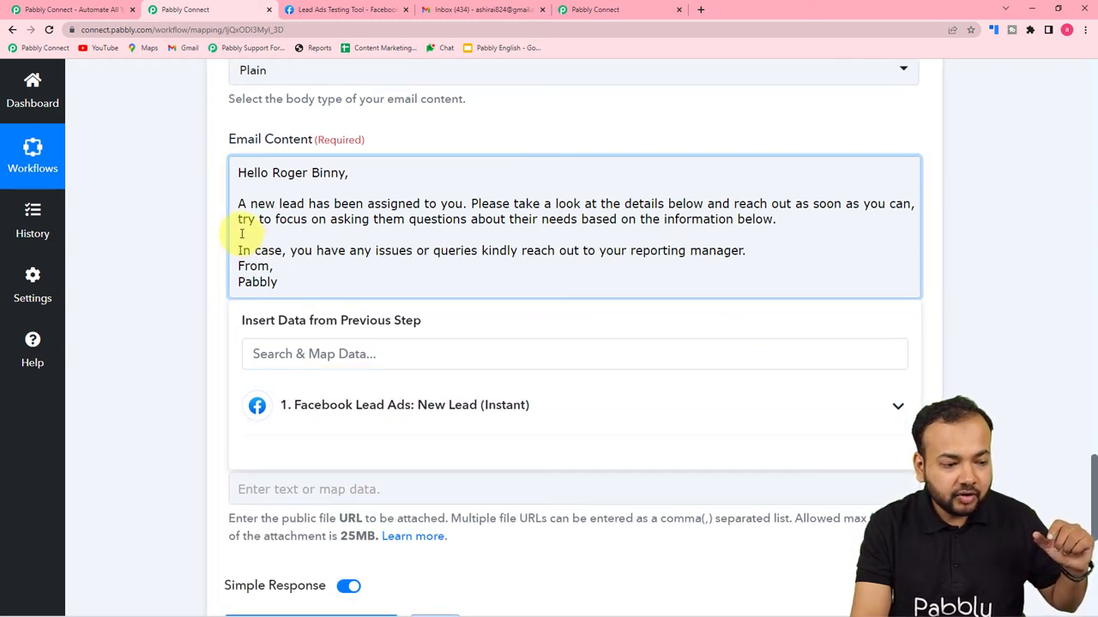
key(Return)
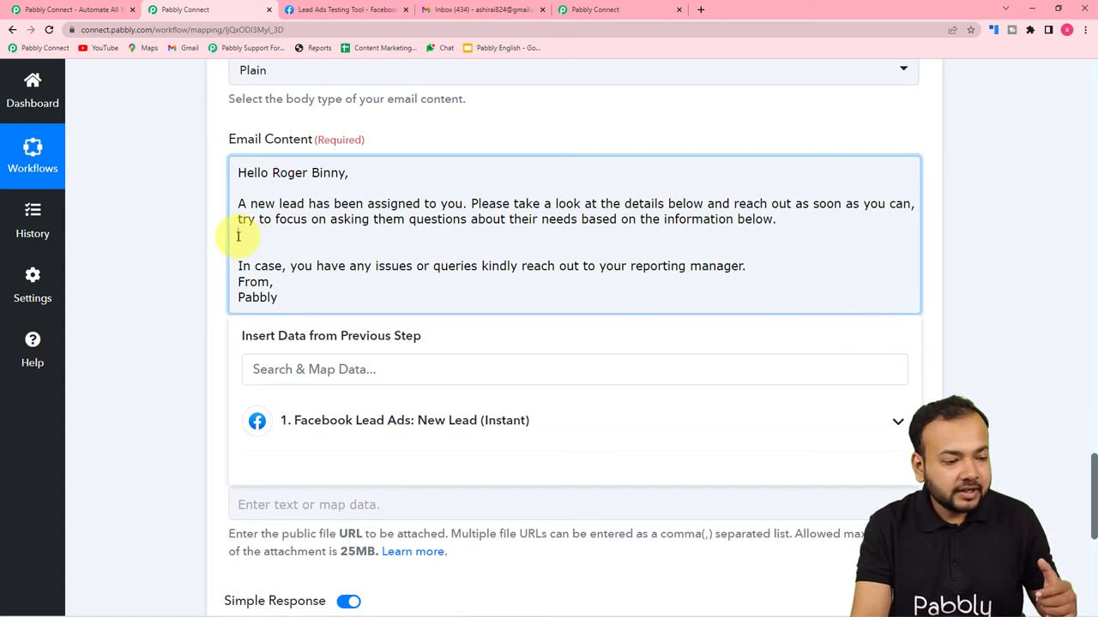
click(247, 369)
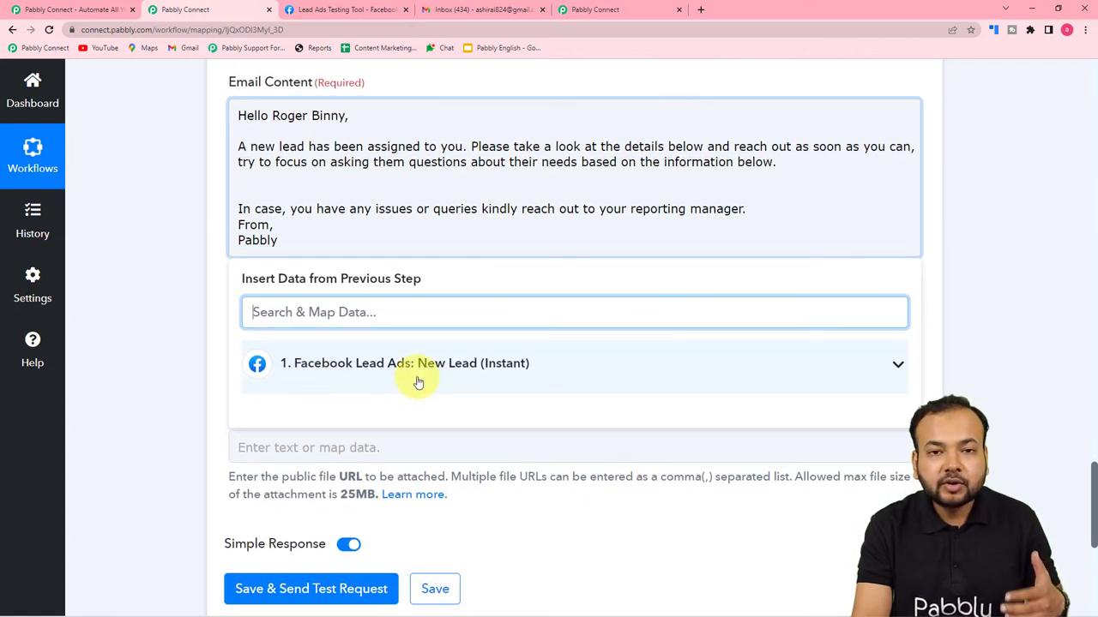
click(393, 369)
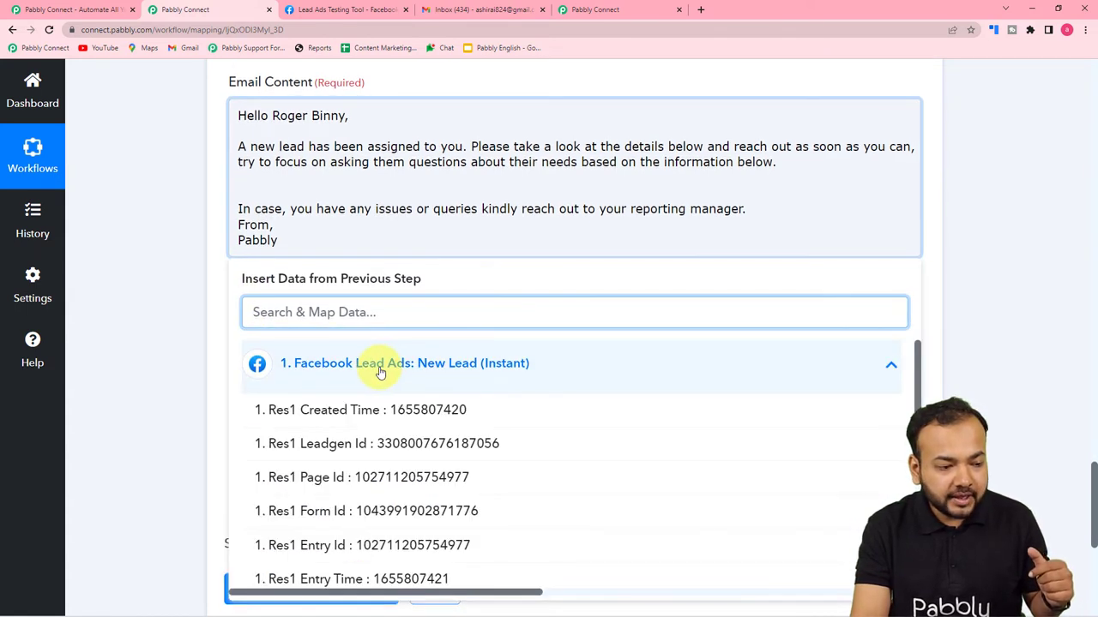
scroll(404, 410, down, 5)
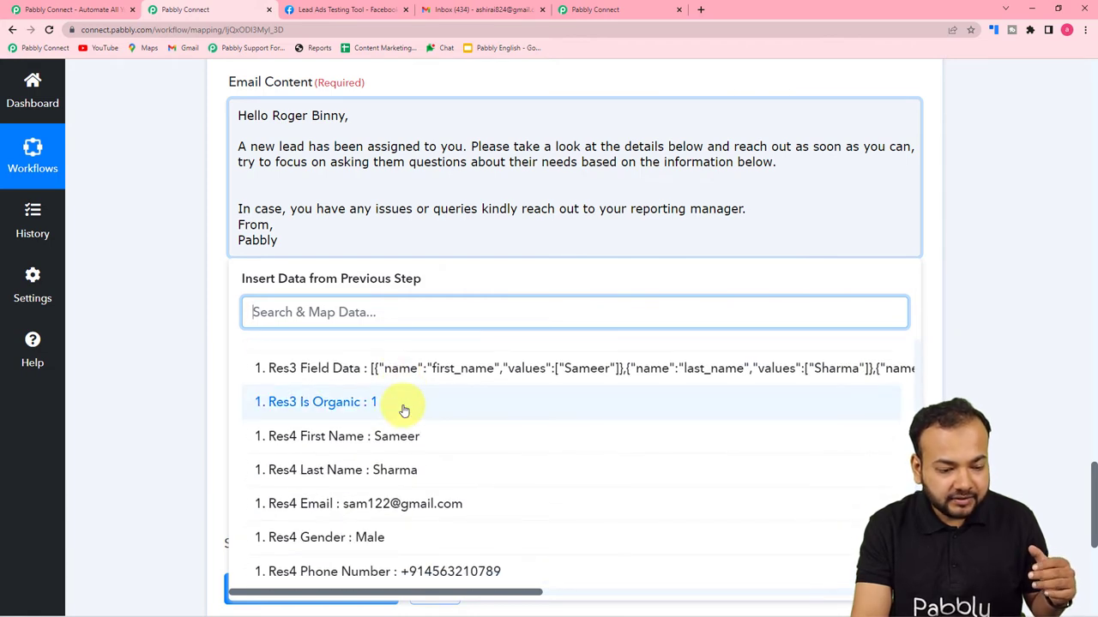
click(346, 449)
click(360, 383)
scroll(410, 473, down, 2)
scroll(410, 472, down, 3)
click(404, 468)
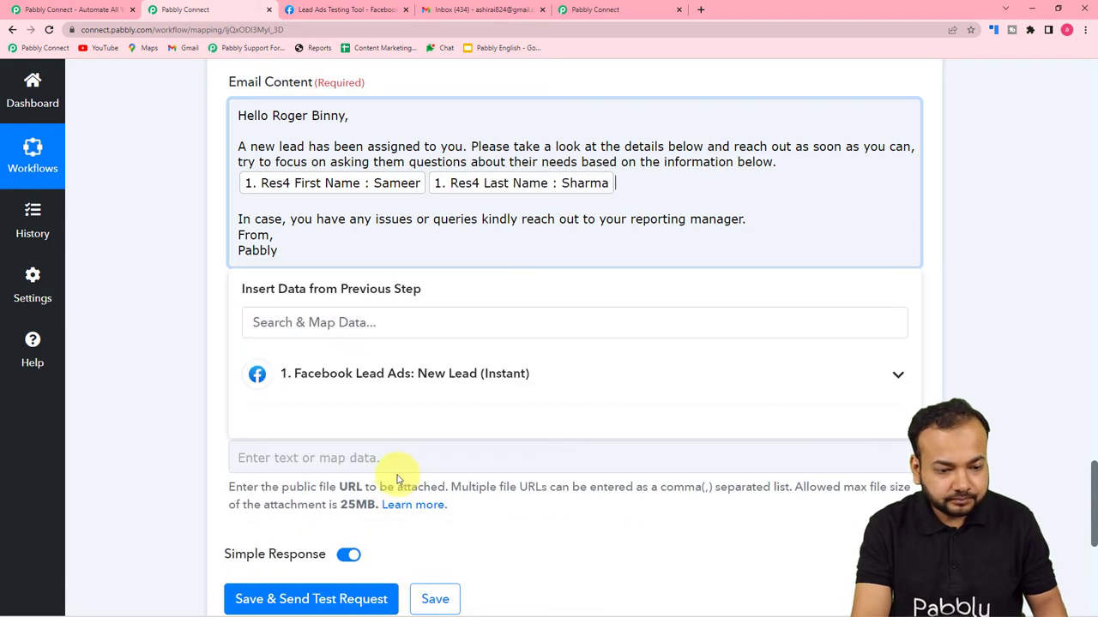
click(237, 182)
text(Name )
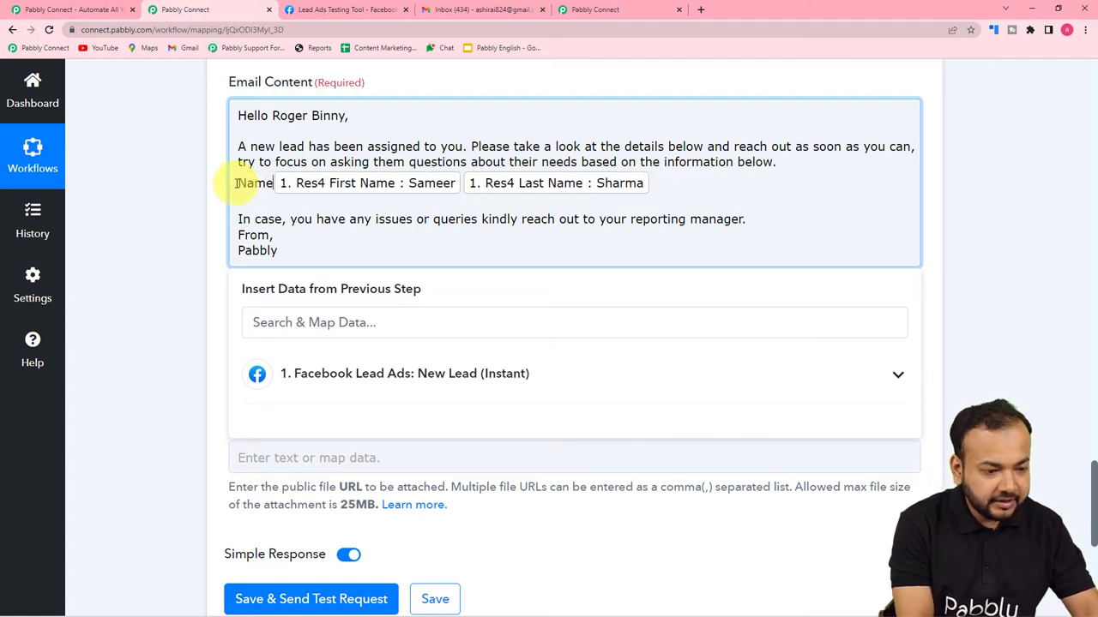
text(:)
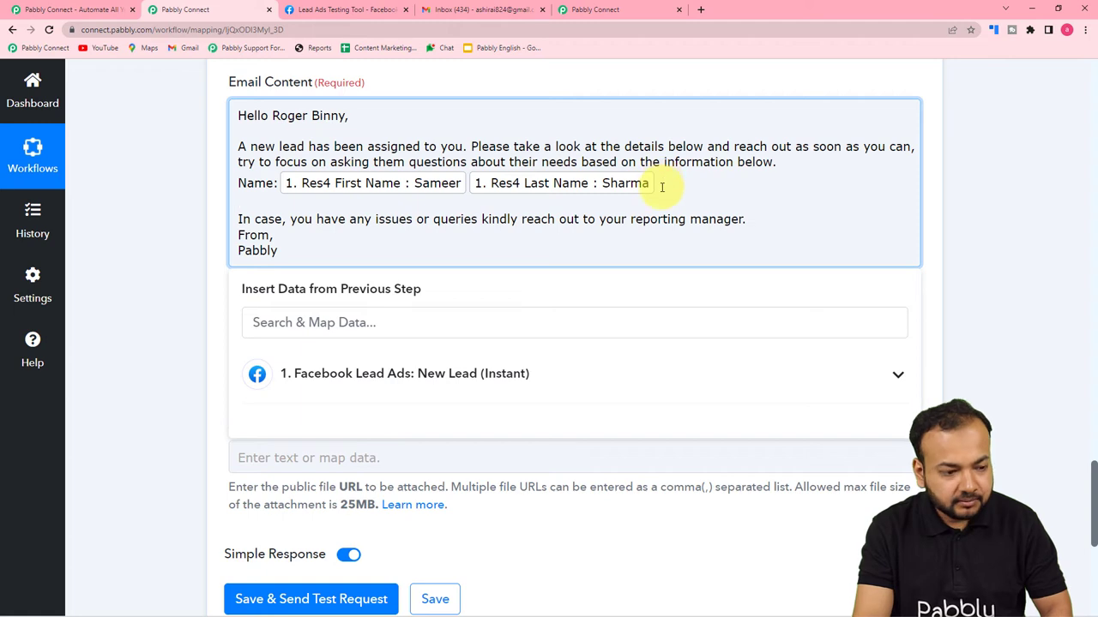
Map the lead's phone number after Contact Number and the lead's gender after Gender.
click(265, 321)
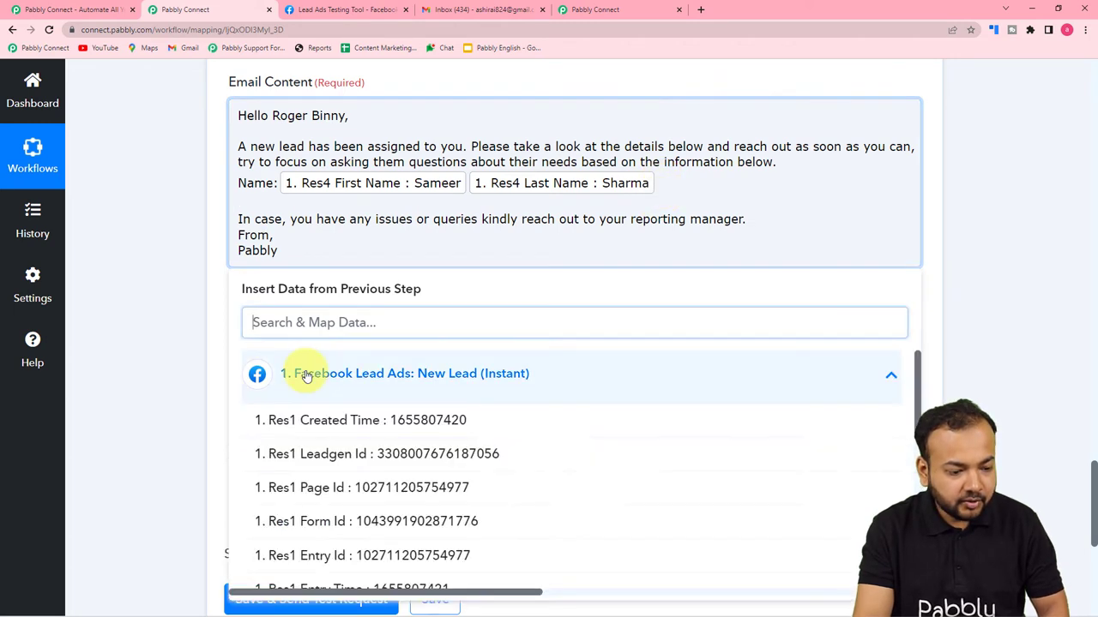
scroll(421, 487, down, 5)
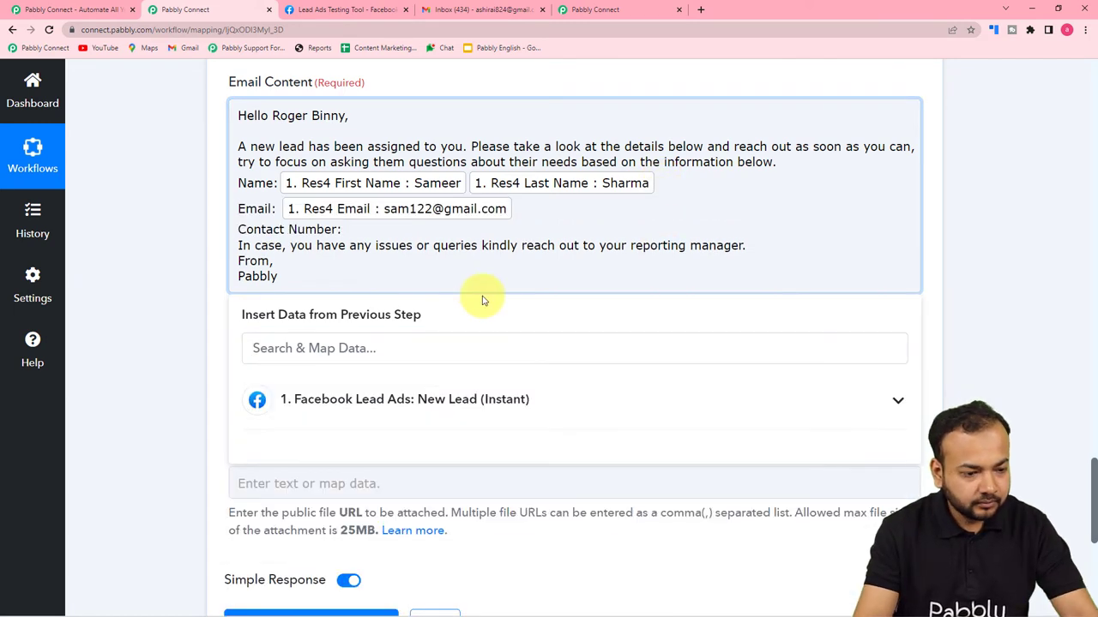
click(421, 410)
scroll(420, 429, down, 8)
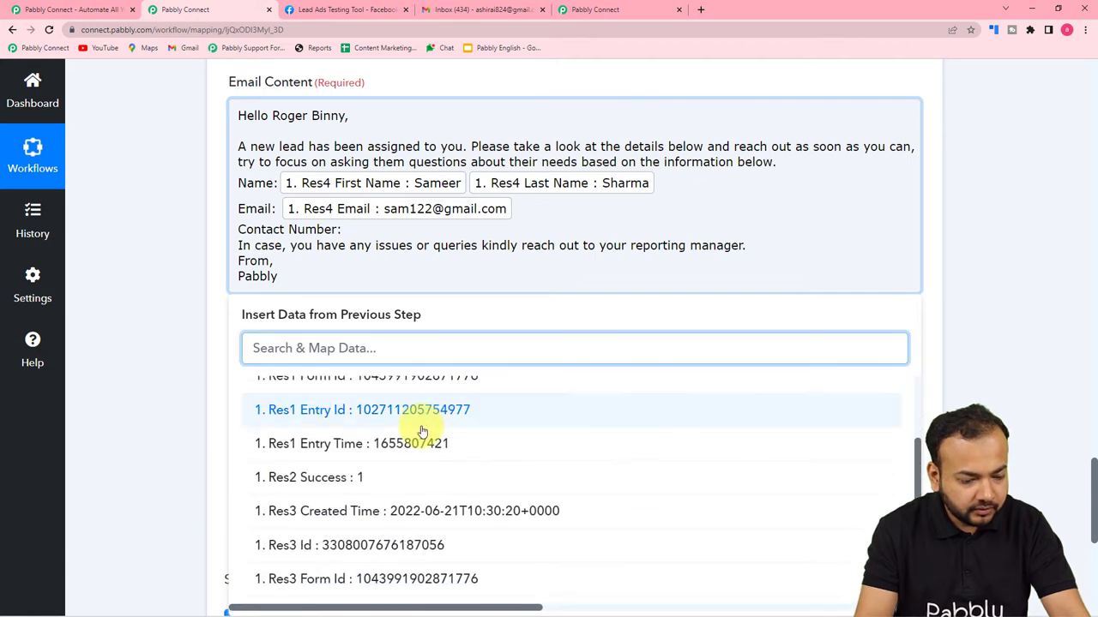
click(421, 588)
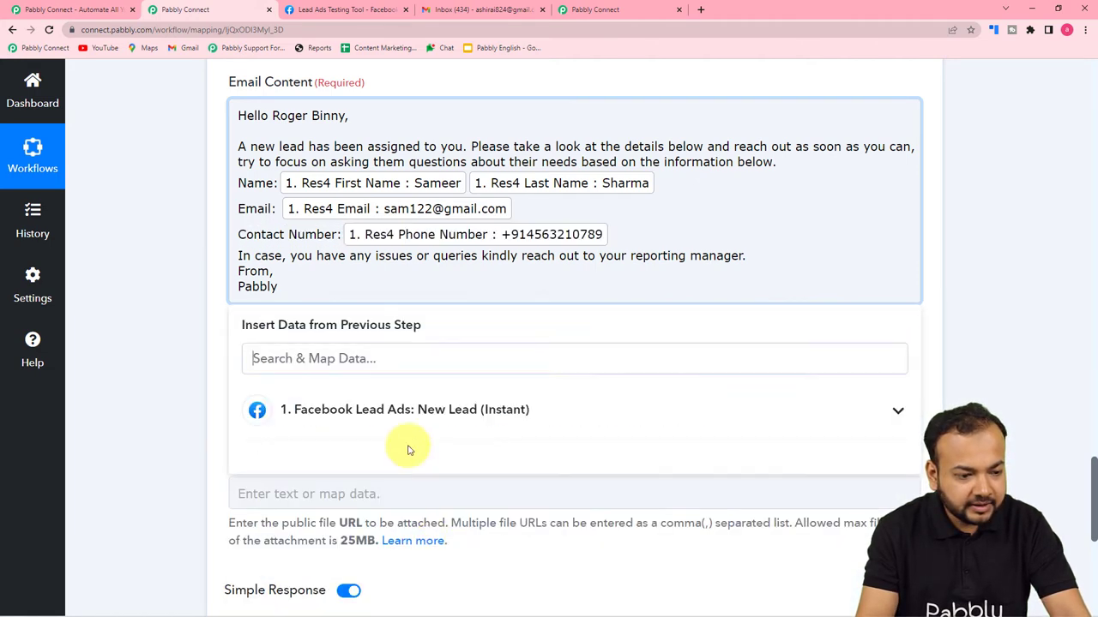
key(Return)
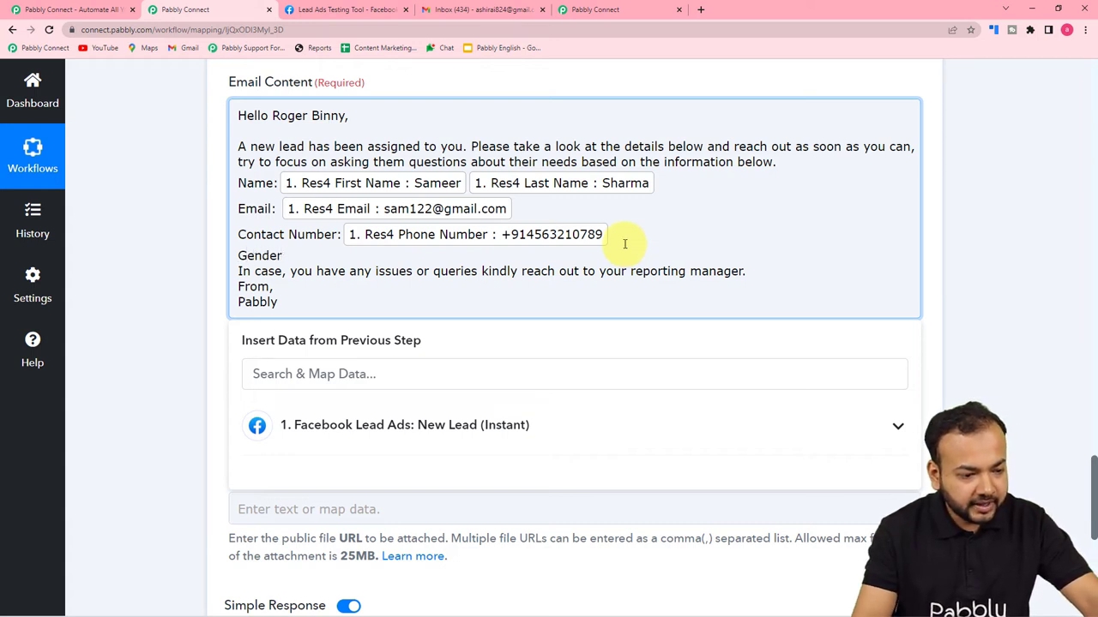
click(289, 425)
scroll(429, 477, down, 5)
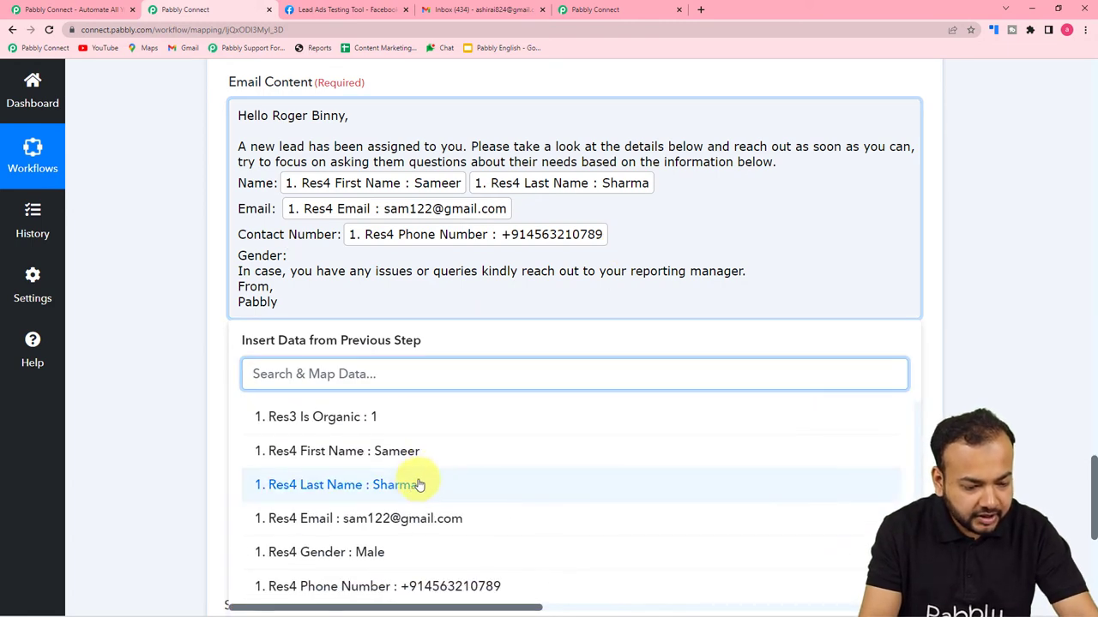
scroll(387, 503, down, 2)
scroll(377, 514, up, 1)
click(368, 535)
click(166, 321)
scroll(367, 257, up, 1)
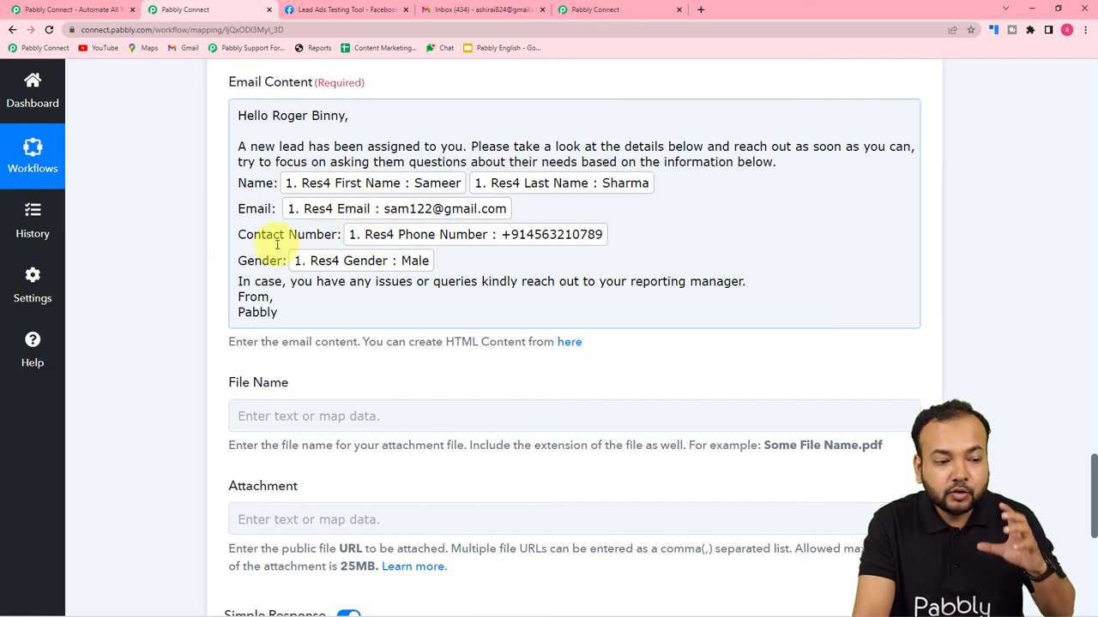
scroll(147, 289, down, 1)
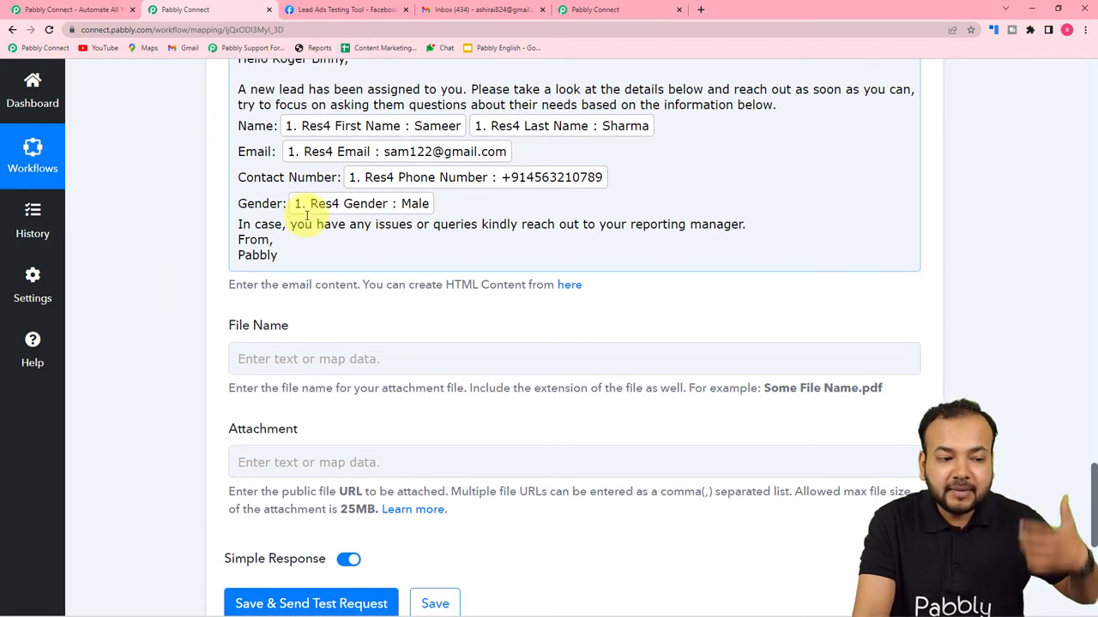
scroll(205, 290, up, 6)
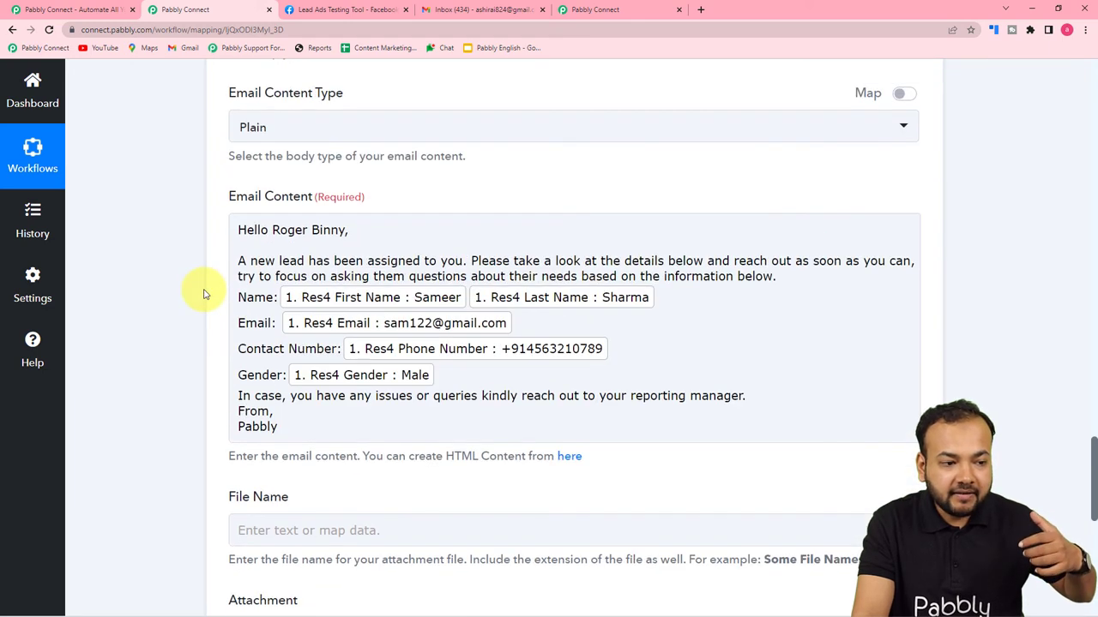
scroll(139, 355, down, 8)
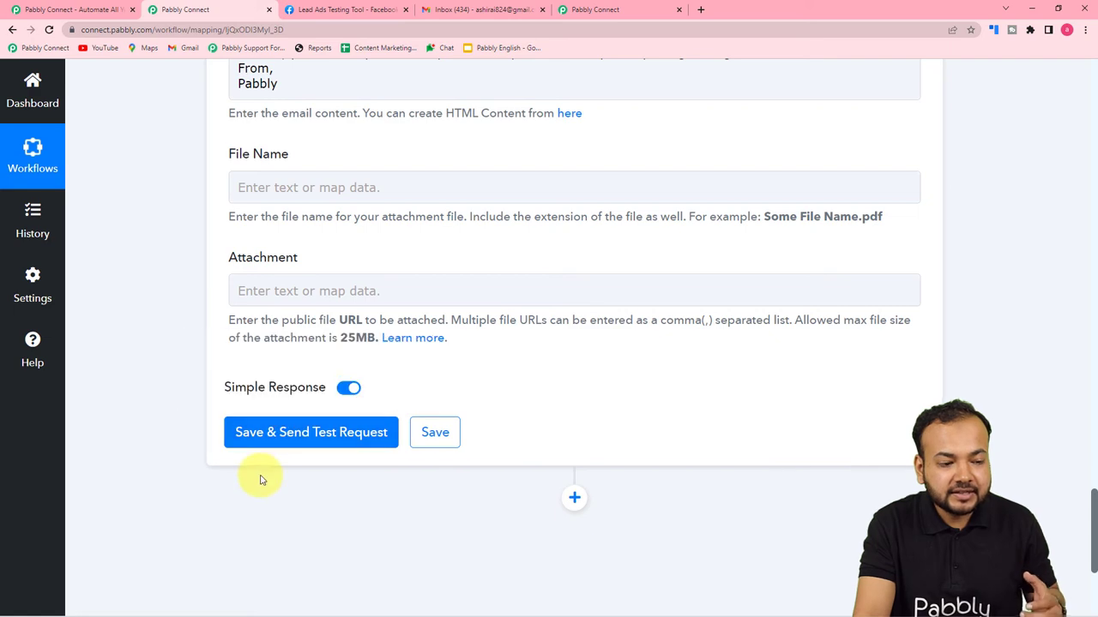
scroll(233, 300, up, 7)
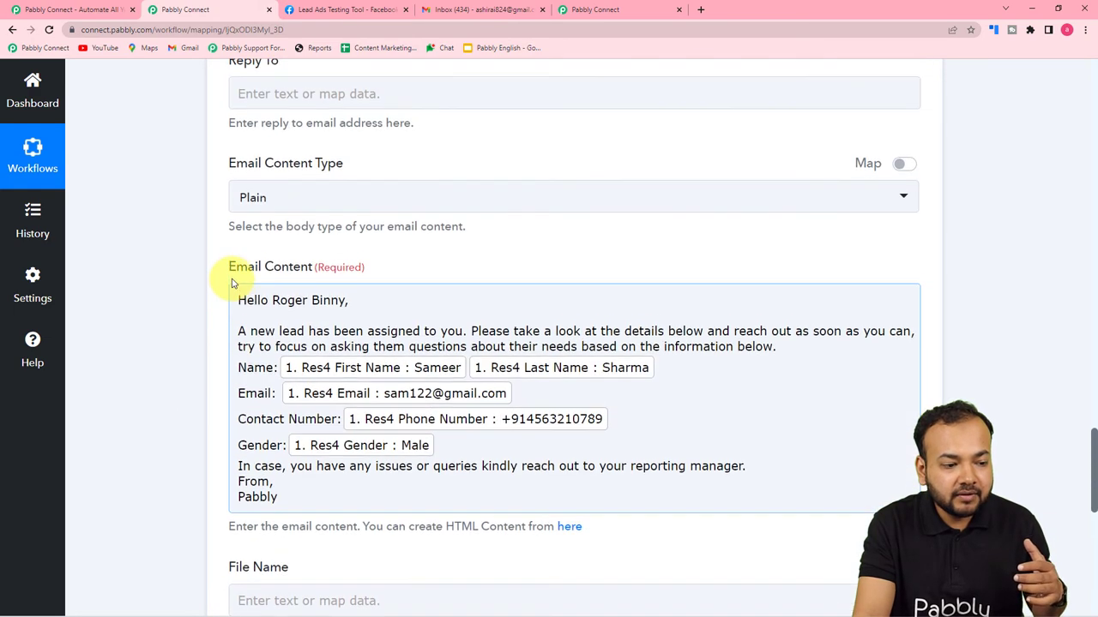
scroll(257, 343, down, 1)
scroll(257, 325, up, 5)
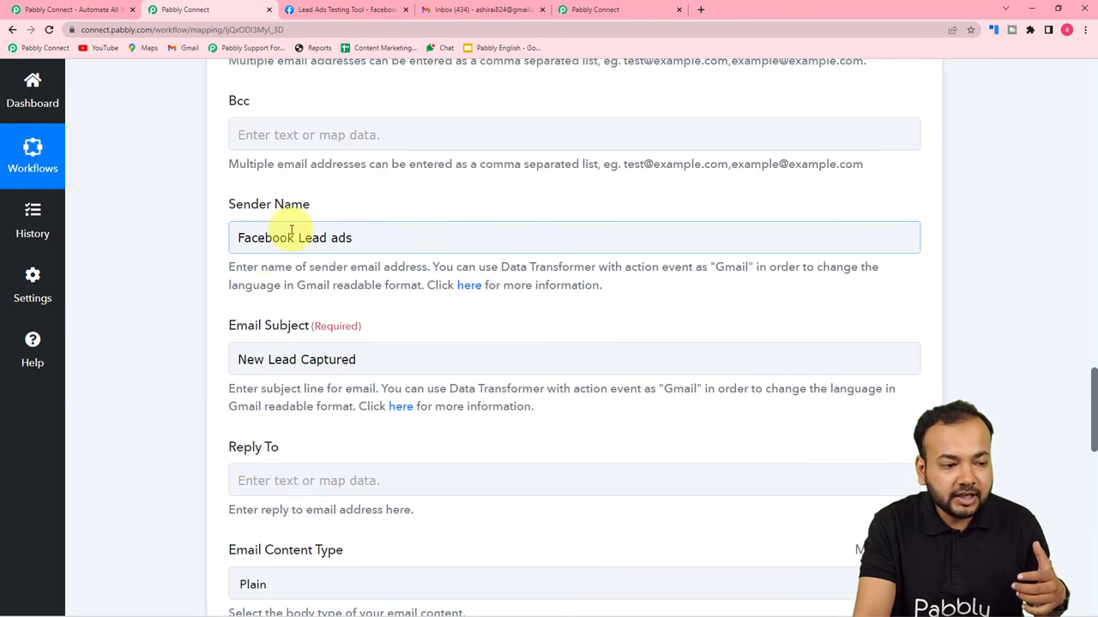
scroll(257, 189, up, 3)
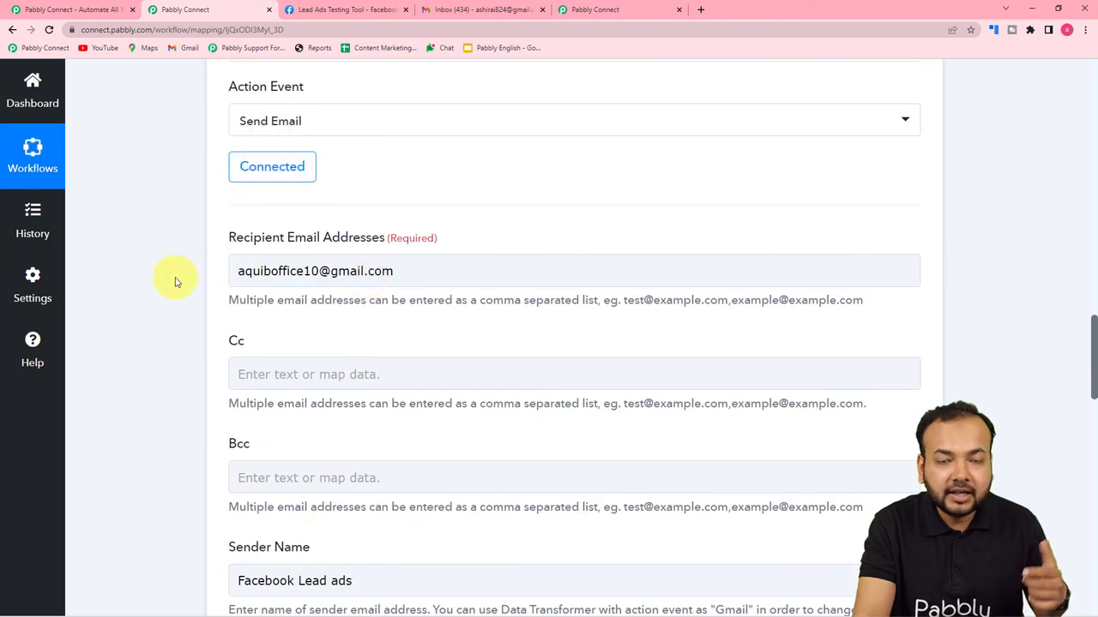
scroll(176, 282, down, 1)
scroll(176, 287, down, 15)
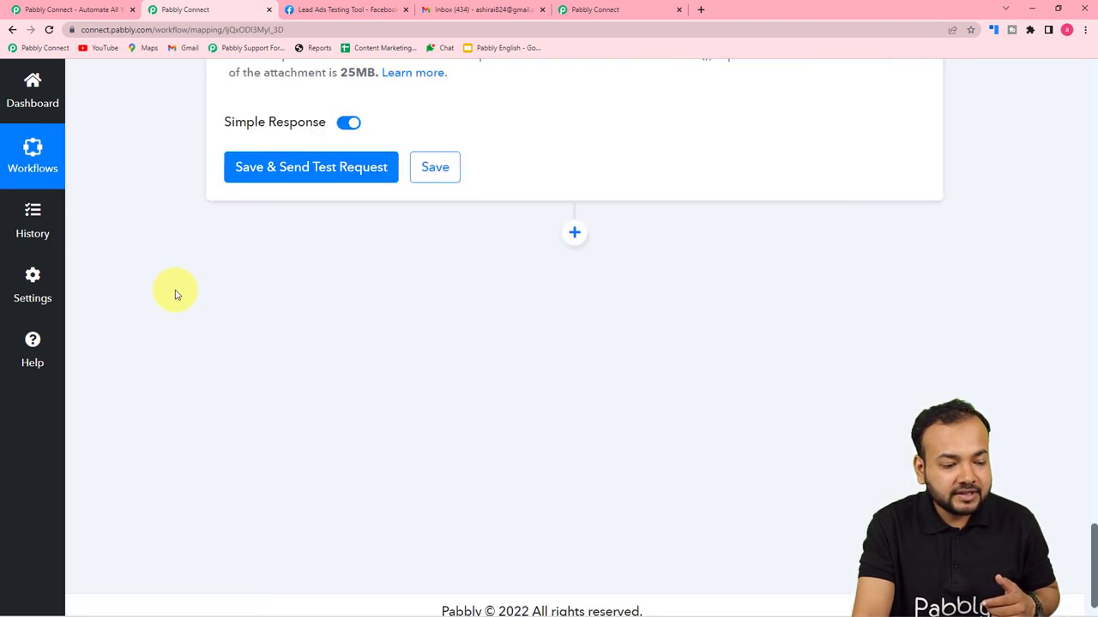
click(282, 176)
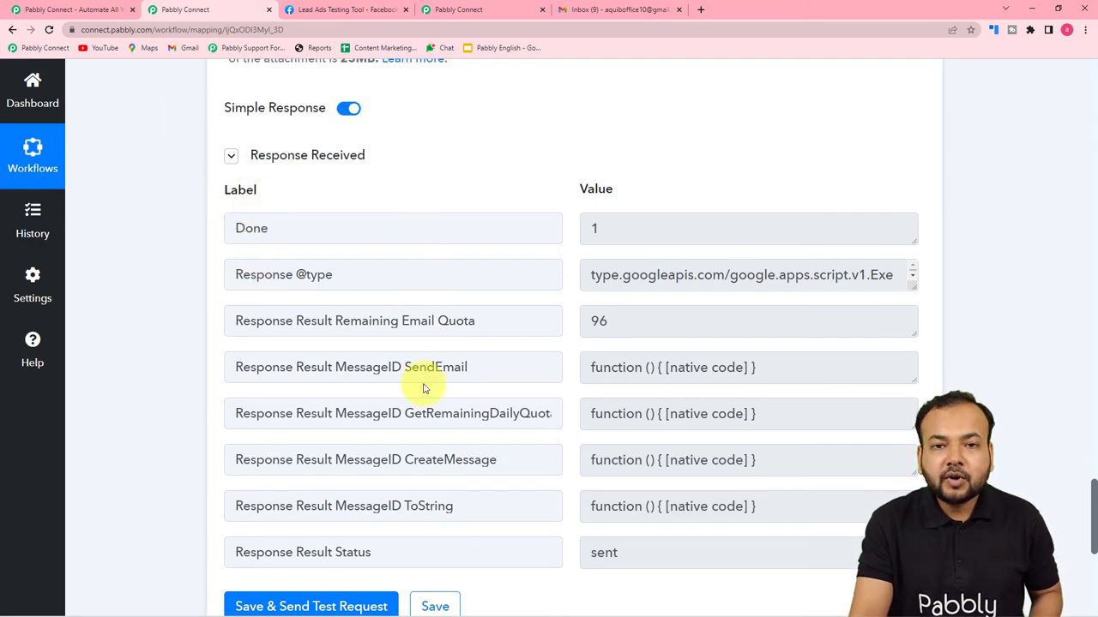
Switch to the Gmail inbox to look for the test email.
click(618, 10)
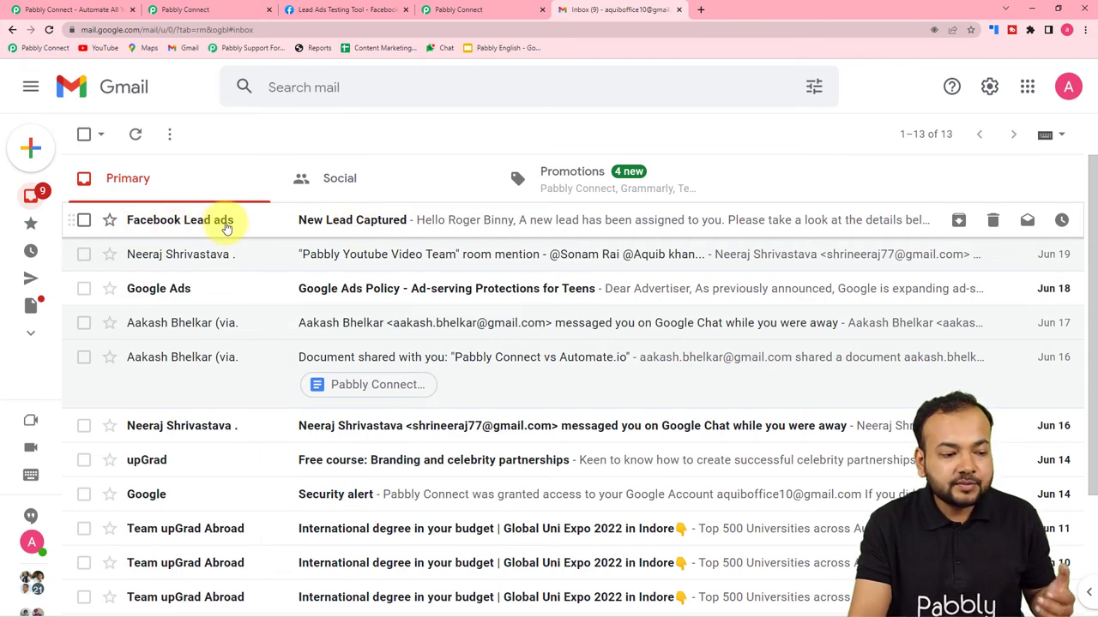
Open the 'New Lead Captured' email to check the lead details, then go back to Pabbly Connect.
click(391, 222)
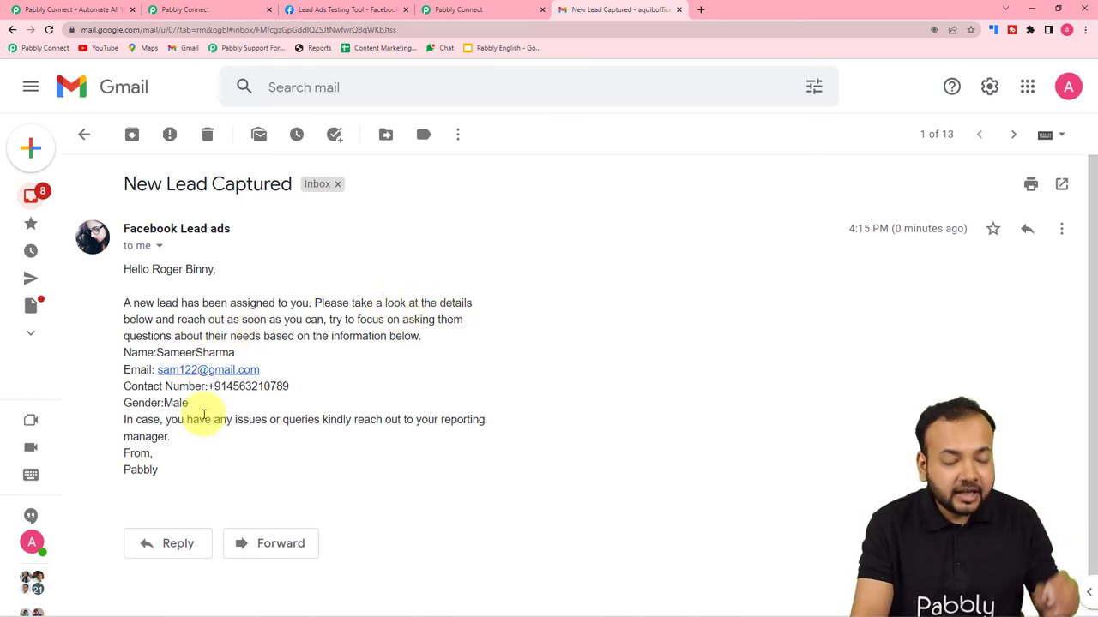
click(176, 10)
scroll(235, 283, up, 6)
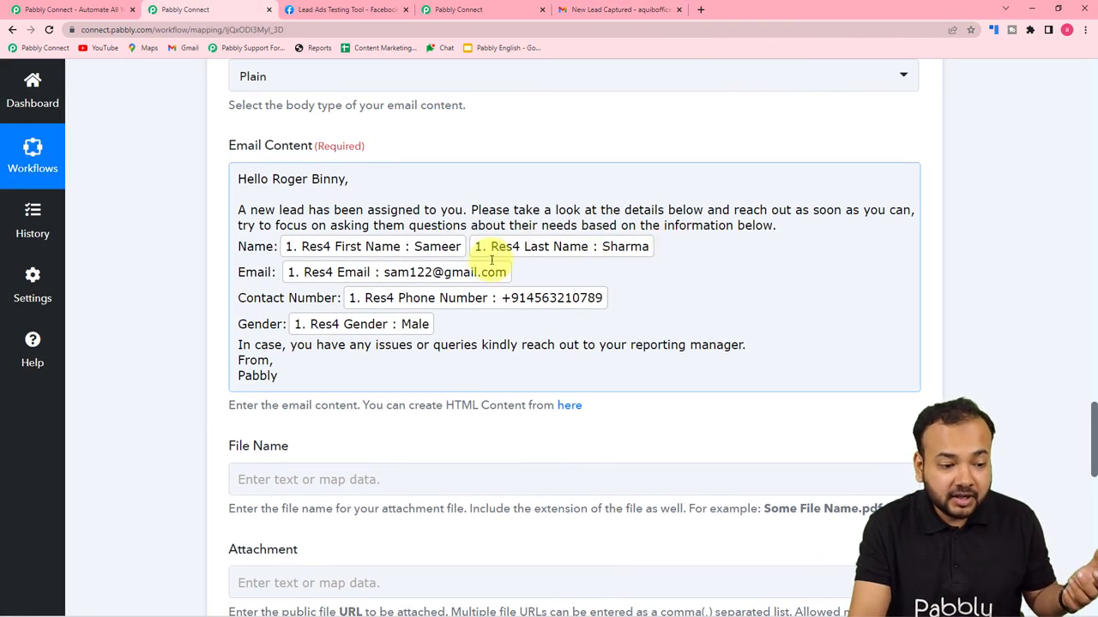
Compare against the received email and collapse the Facebook Lead Ads trigger and Gmail Send Email cards.
click(574, 10)
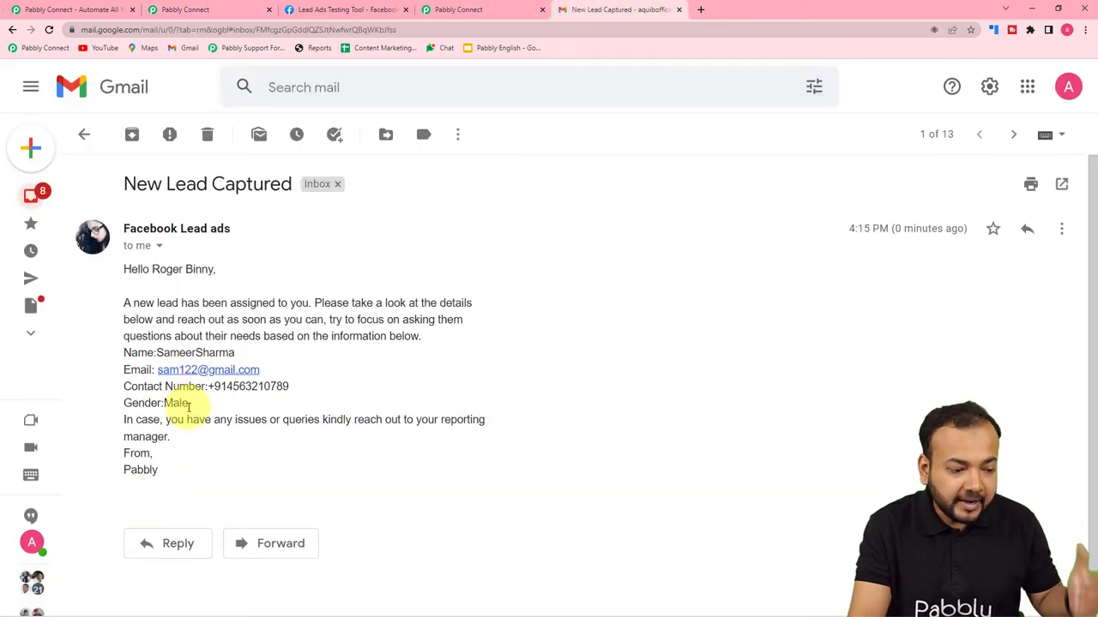
click(178, 10)
scroll(152, 235, up, 10)
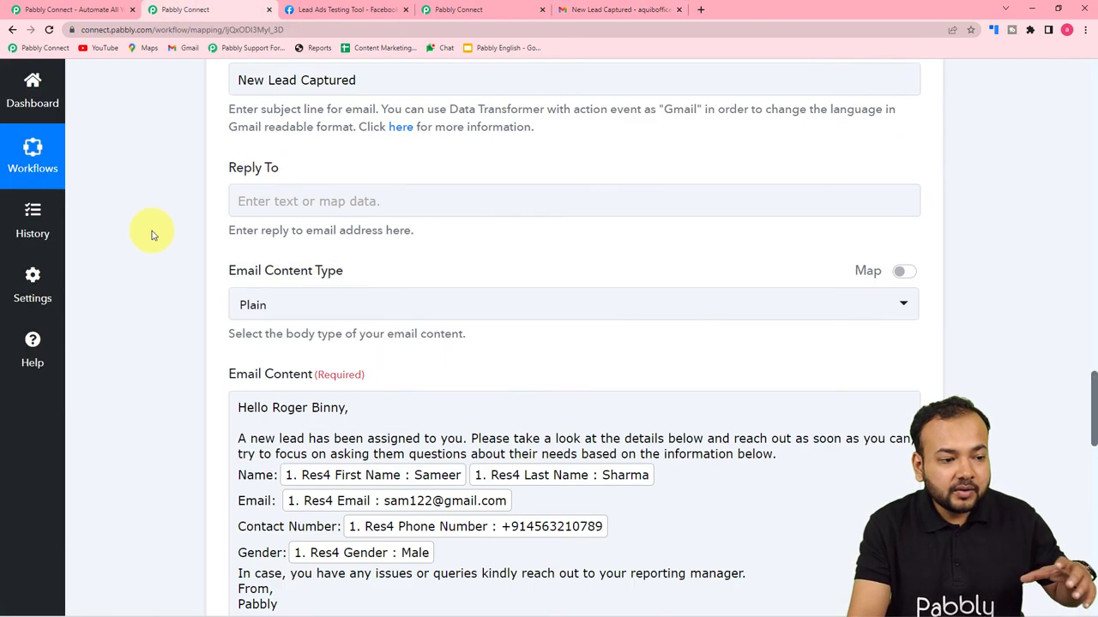
scroll(151, 235, up, 6)
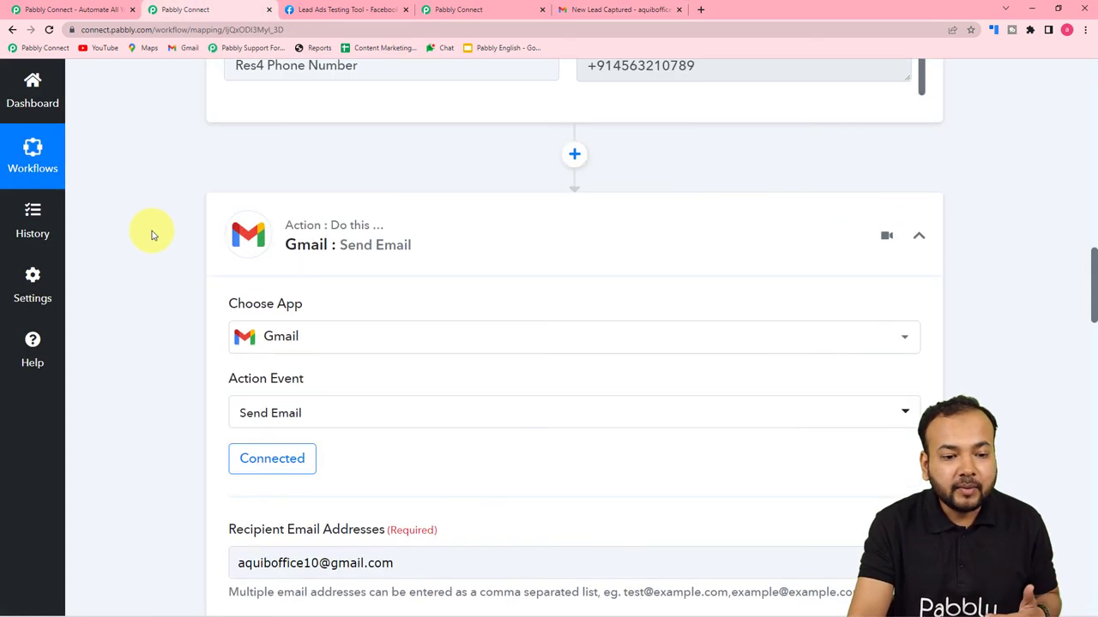
scroll(912, 348, up, 4)
scroll(912, 349, up, 2)
drag(1086, 269, 1090, 94)
click(922, 209)
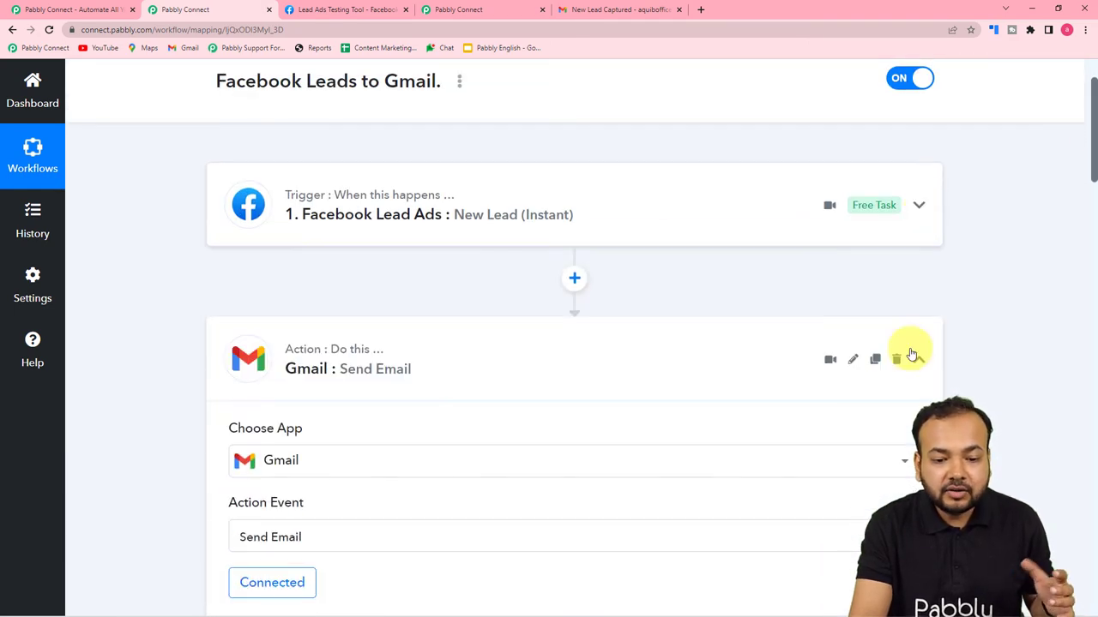
click(918, 361)
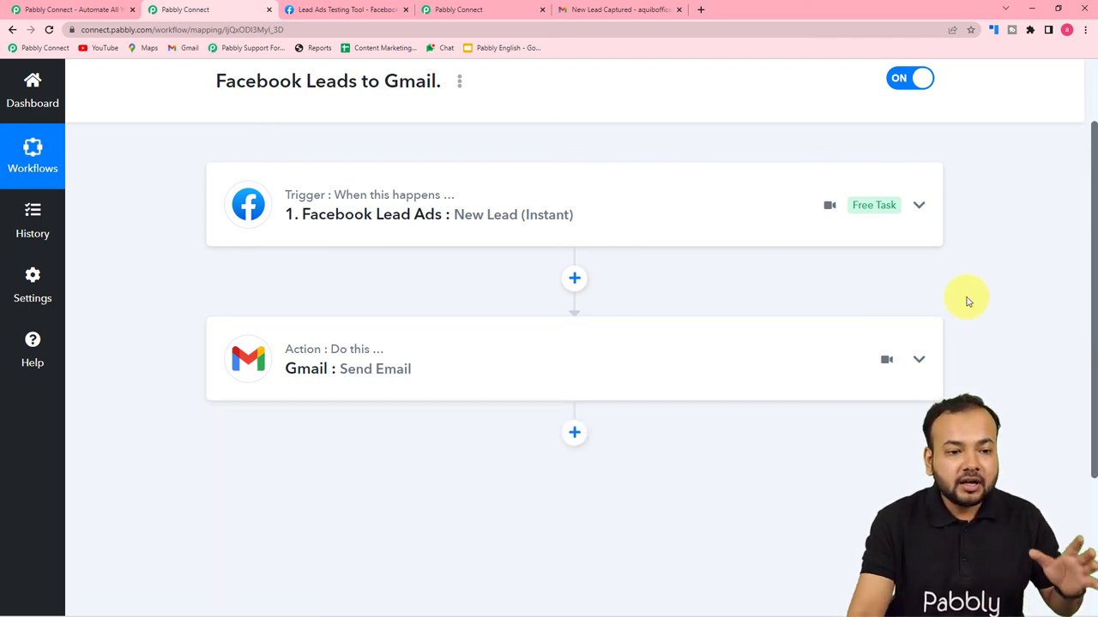
click(635, 10)
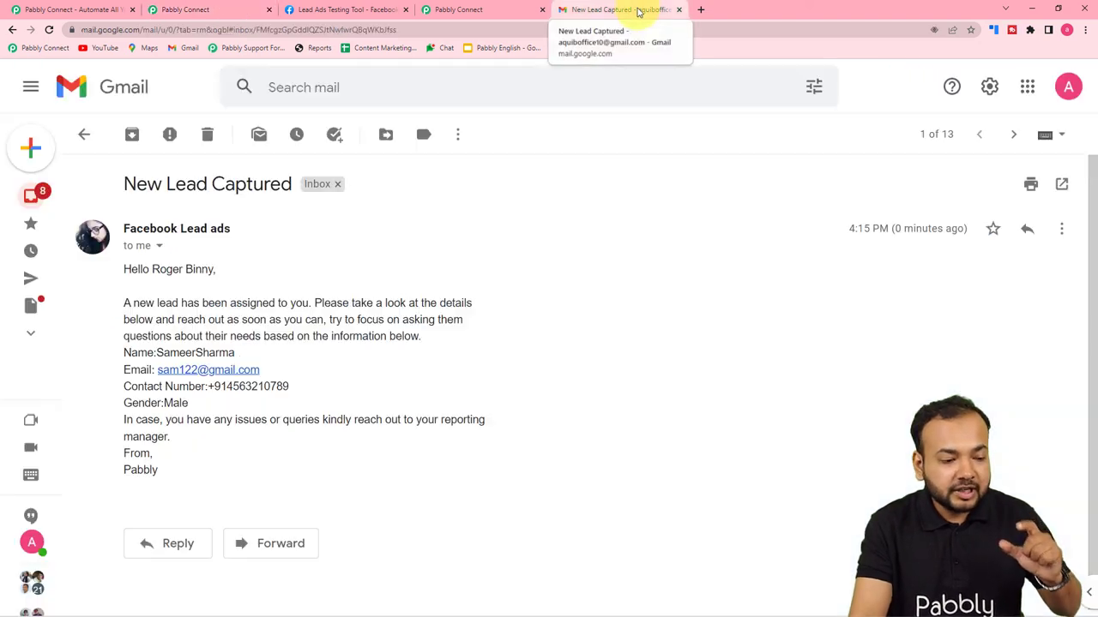
click(180, 10)
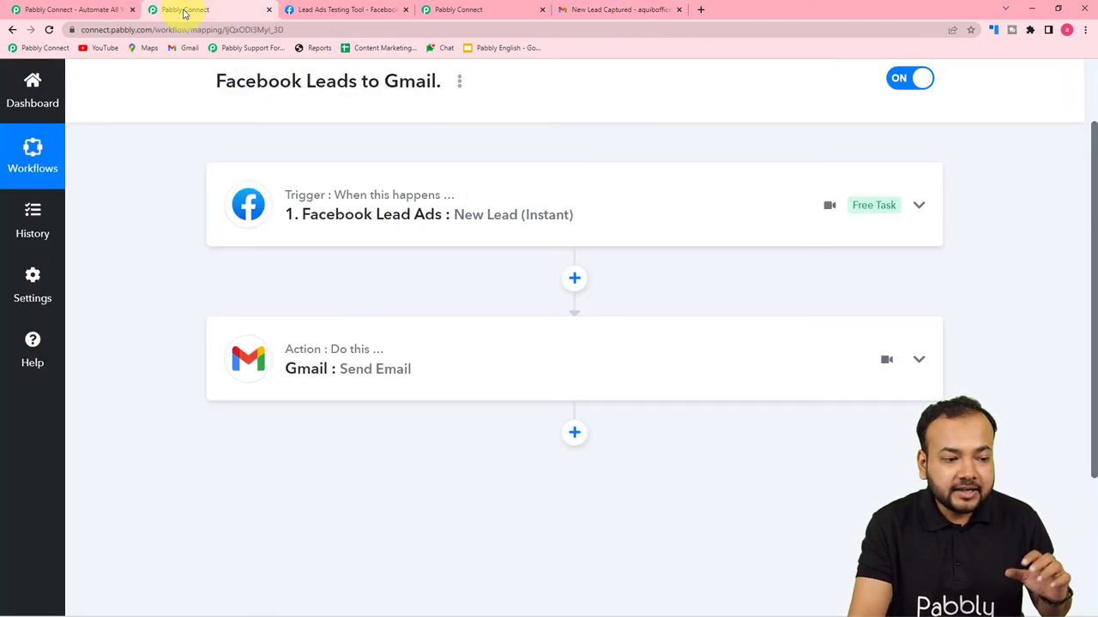